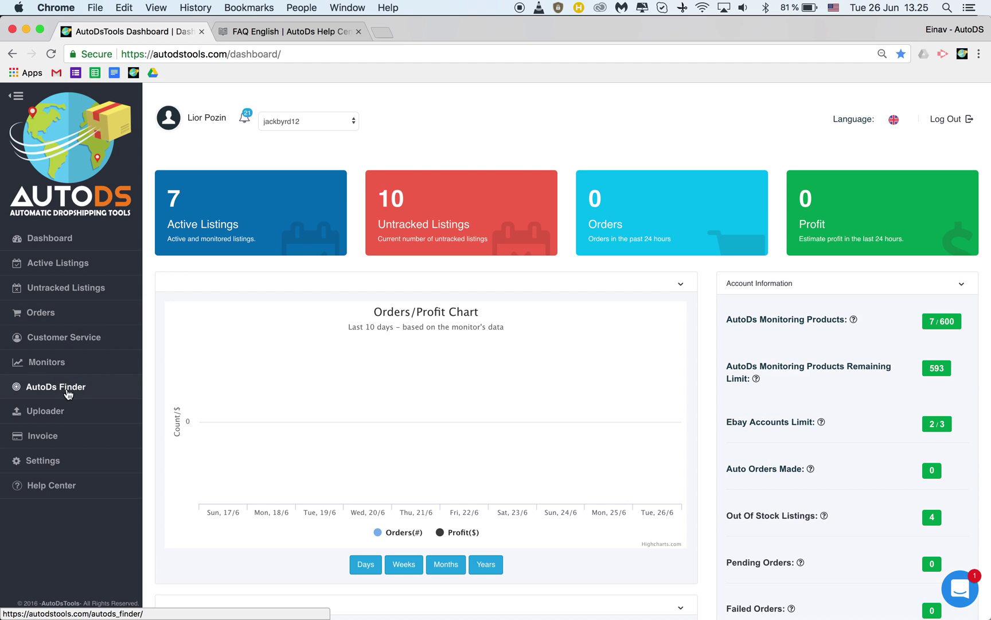
Step: Go from the dashboard to the Products Monitor page through the Monitors sidebar item
{"action": "left_click", "coordinate": [55, 364]}
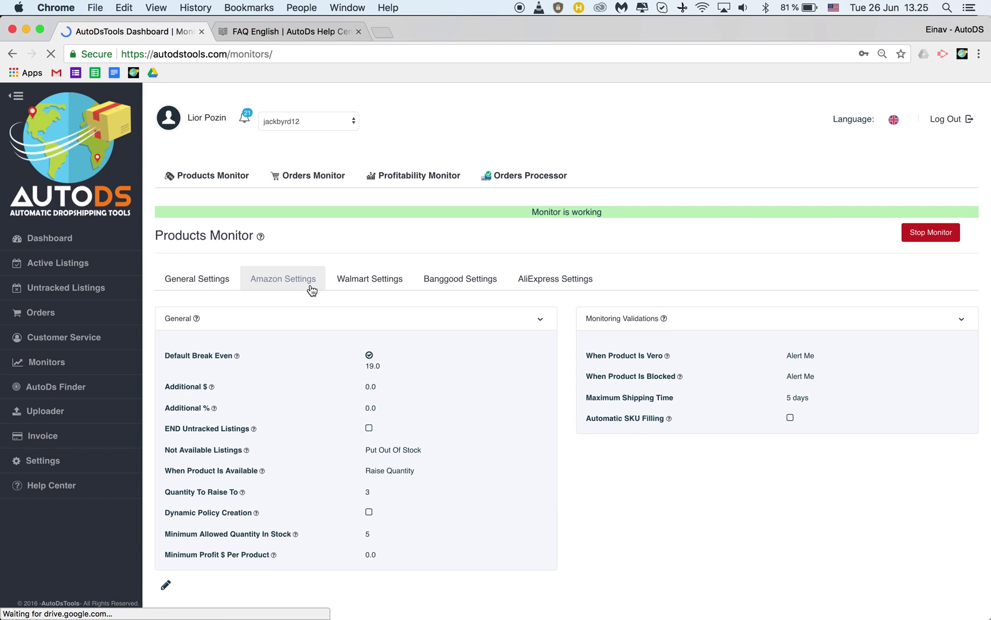
Step: Browse the General, Amazon, Walmart, Banggood and AliExpress settings tabs, ending on Amazon
{"action": "left_click", "coordinate": [156, 234]}
{"action": "left_click_drag", "start_coordinate": [156, 234], "coordinate": [252, 235]}
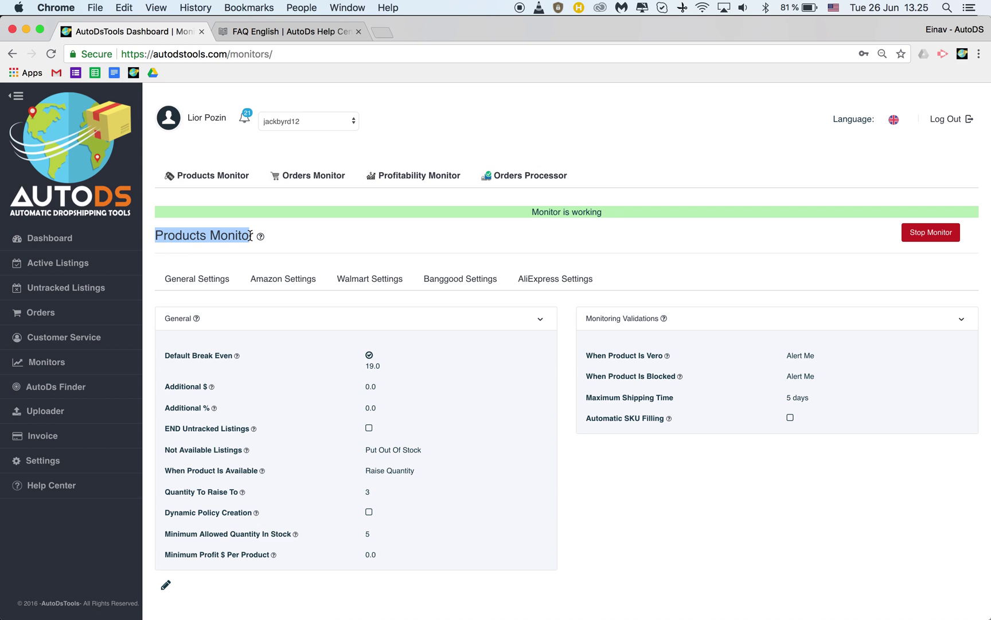
{"action": "left_click", "coordinate": [210, 286]}
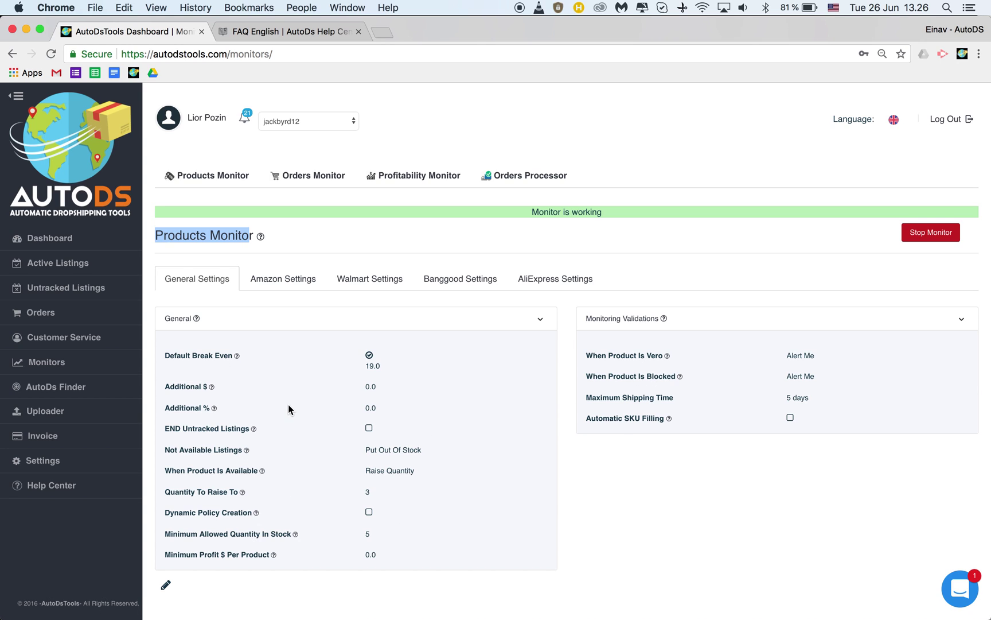
{"action": "left_click", "coordinate": [285, 284]}
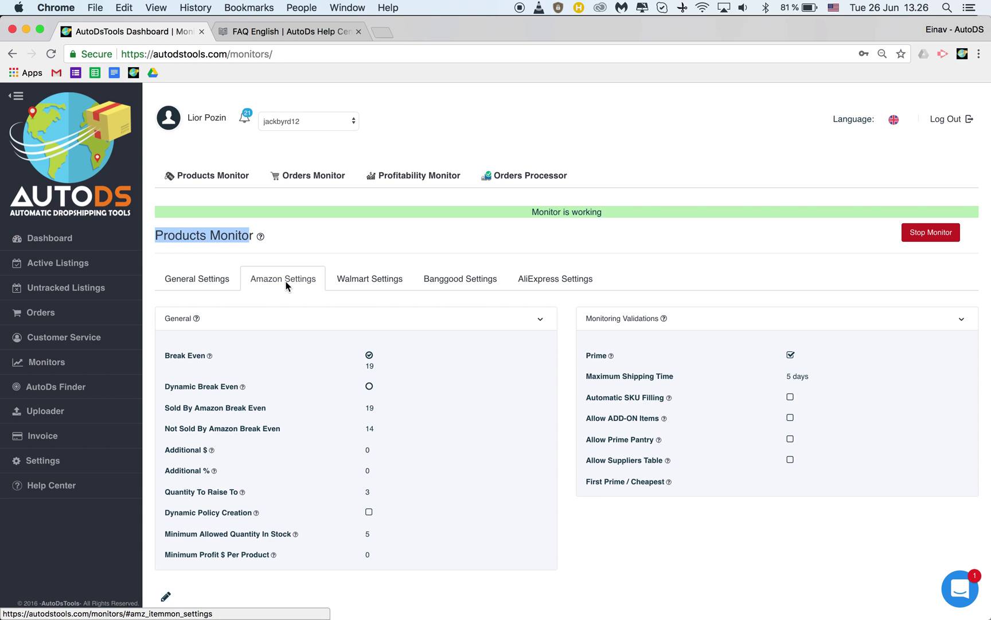
{"action": "left_click", "coordinate": [364, 285]}
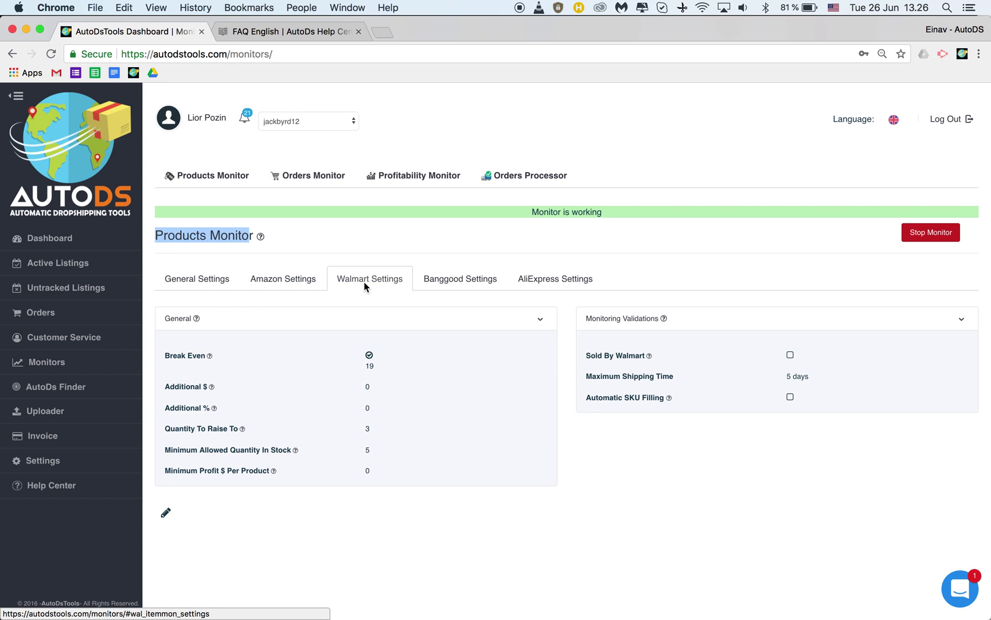
{"action": "left_click", "coordinate": [452, 284]}
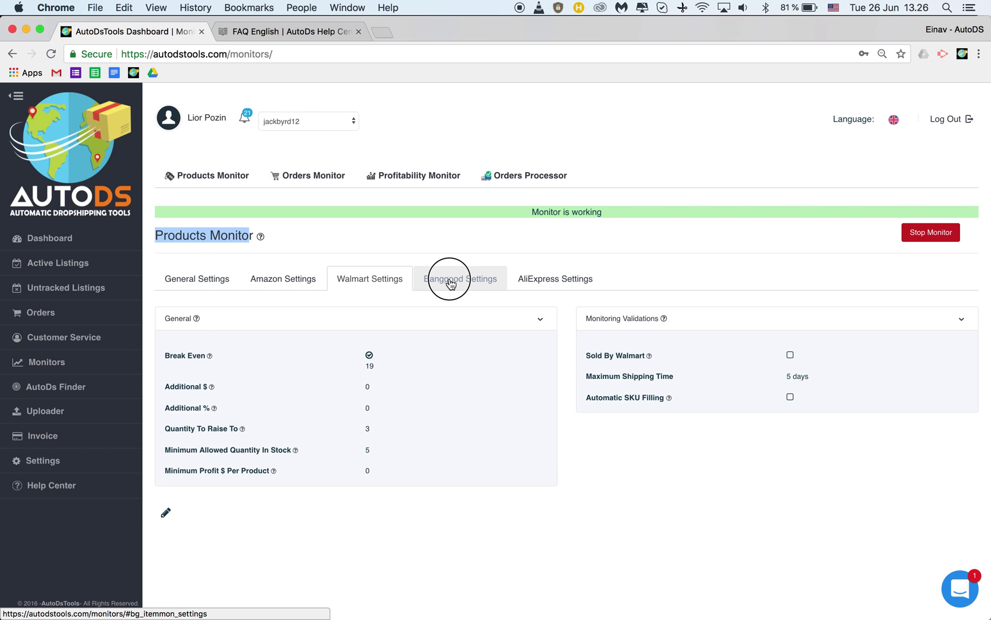
{"action": "left_click", "coordinate": [559, 288]}
{"action": "left_click", "coordinate": [301, 285]}
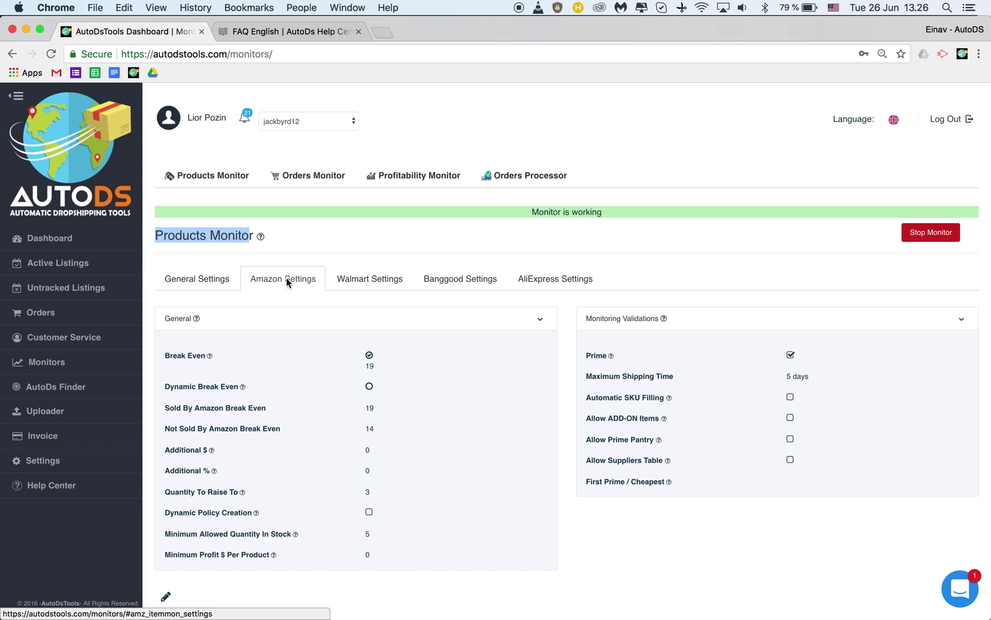
Step: Highlight the 'Monitor is working' status message on the Products Monitor page
{"action": "left_click", "coordinate": [293, 239]}
{"action": "left_click", "coordinate": [293, 242]}
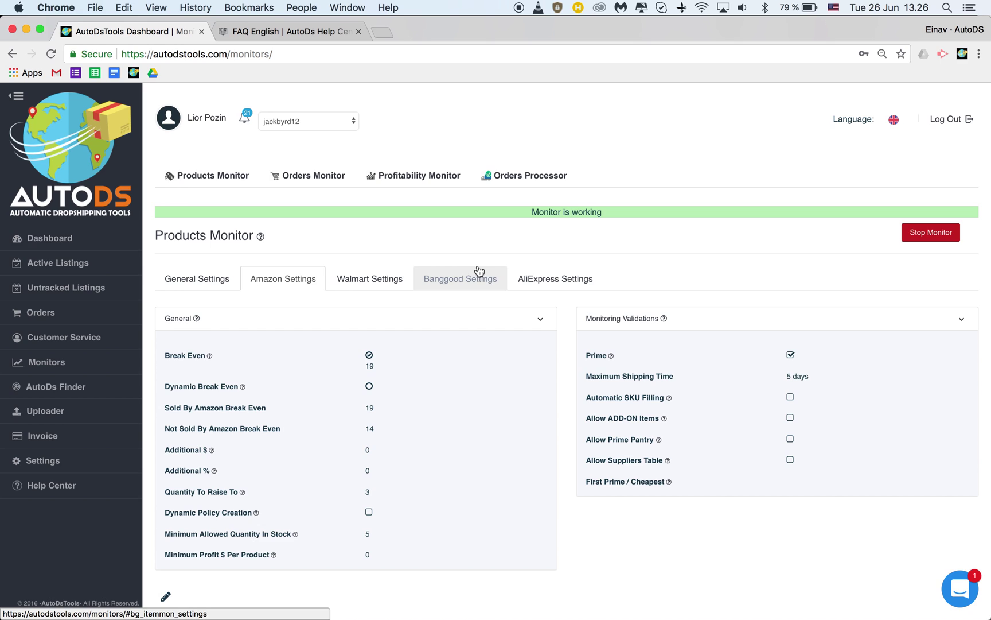
{"action": "left_click_drag", "start_coordinate": [526, 214], "coordinate": [596, 210]}
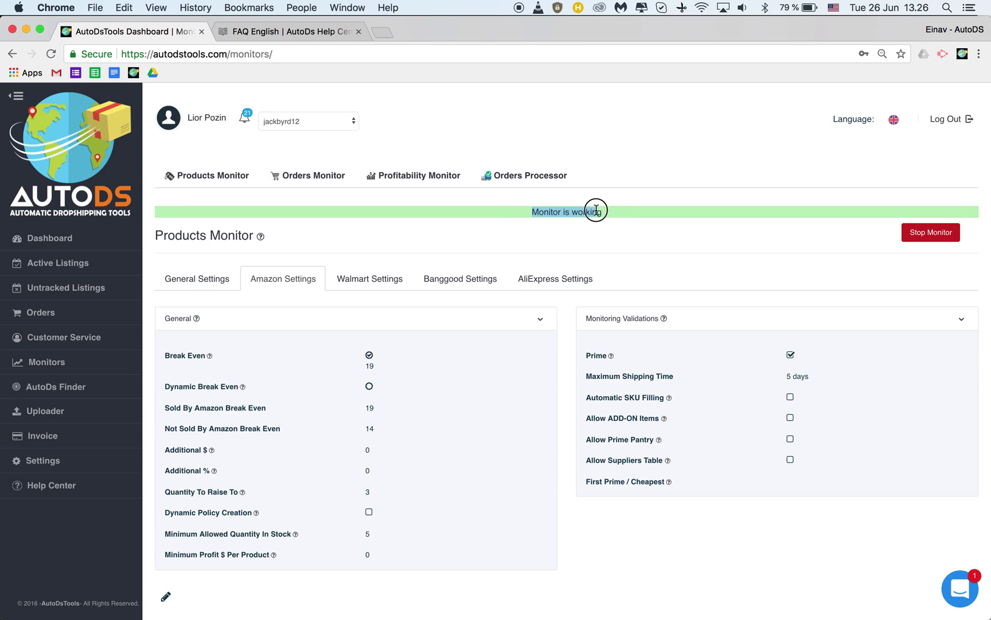
{"action": "left_click", "coordinate": [660, 209]}
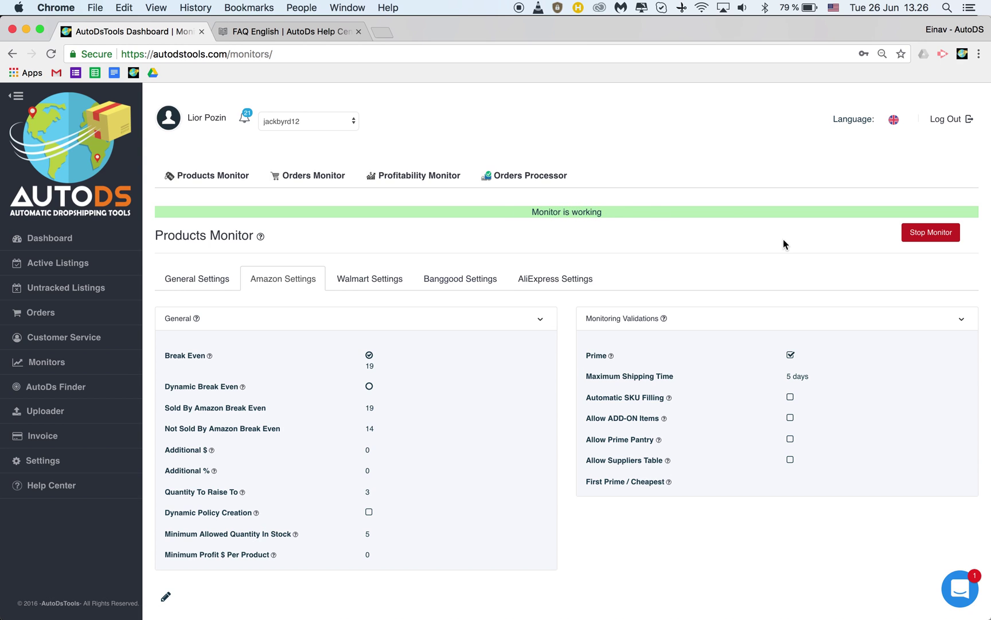
Step: Stop the Products Monitor, then start it again, confirming each change
{"action": "left_click", "coordinate": [945, 239]}
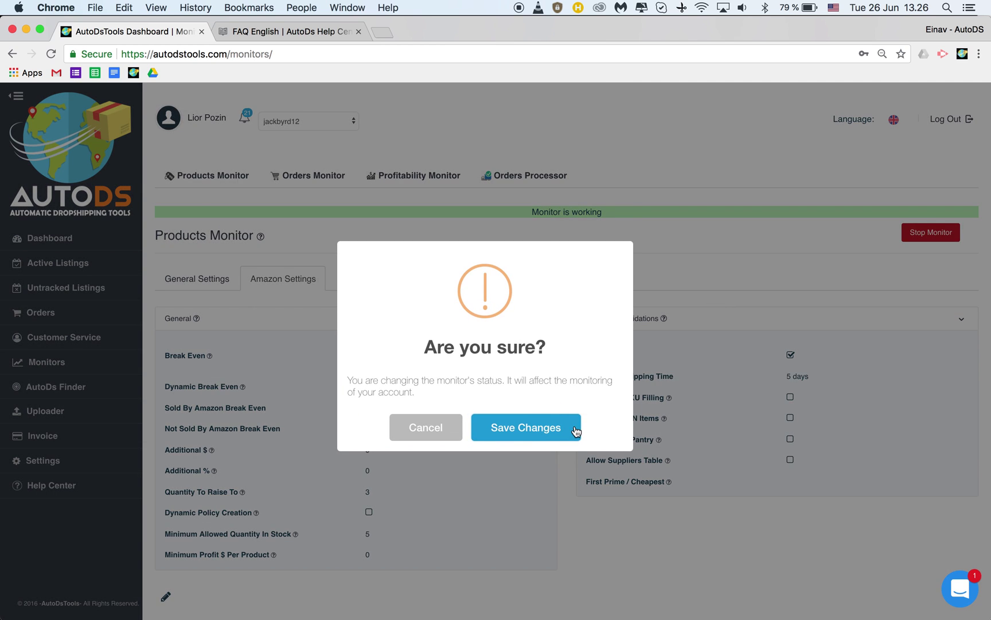
{"action": "left_click", "coordinate": [539, 425]}
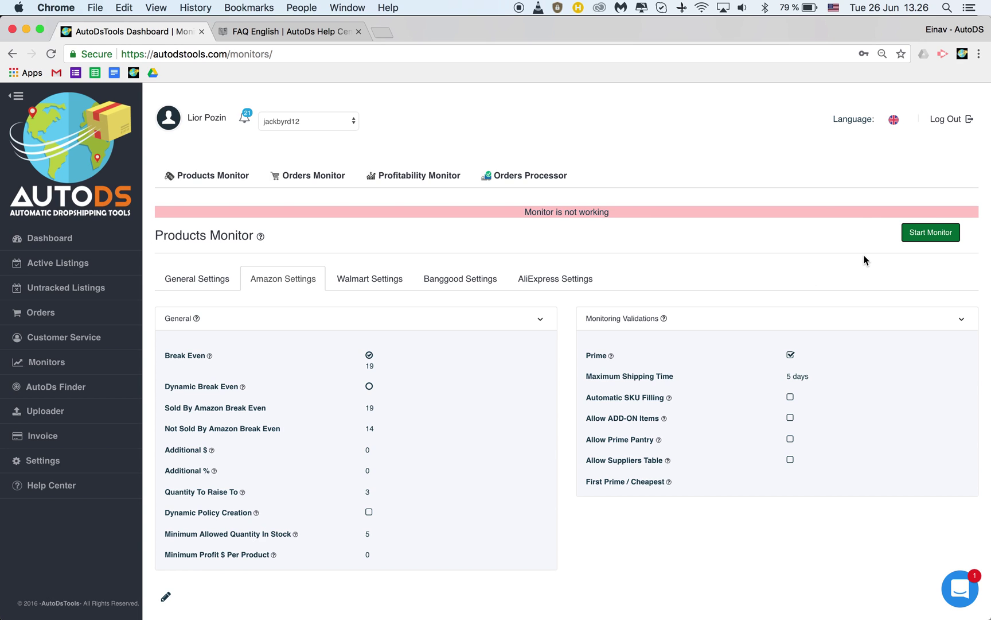
{"action": "left_click", "coordinate": [927, 235]}
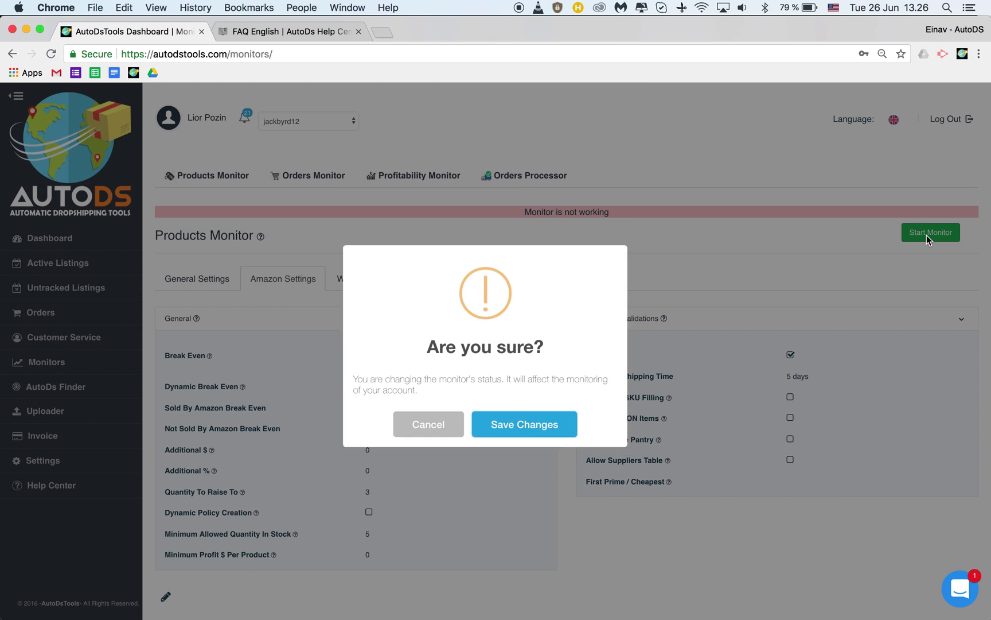
{"action": "left_click", "coordinate": [533, 424]}
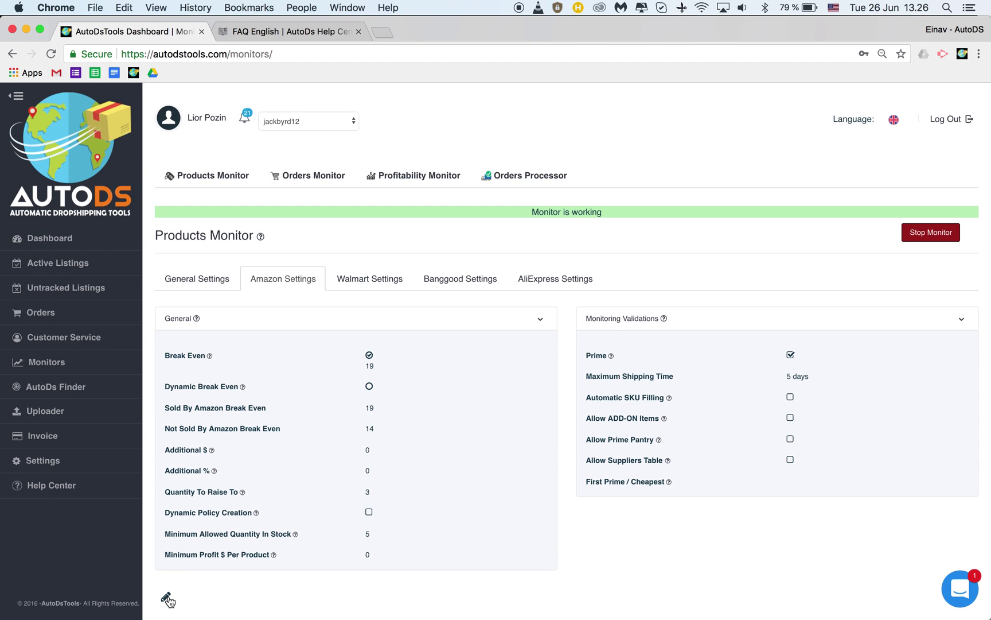
Step: Unlock the Amazon settings for editing and enter 19 as the Break Even value
{"action": "left_click", "coordinate": [166, 598]}
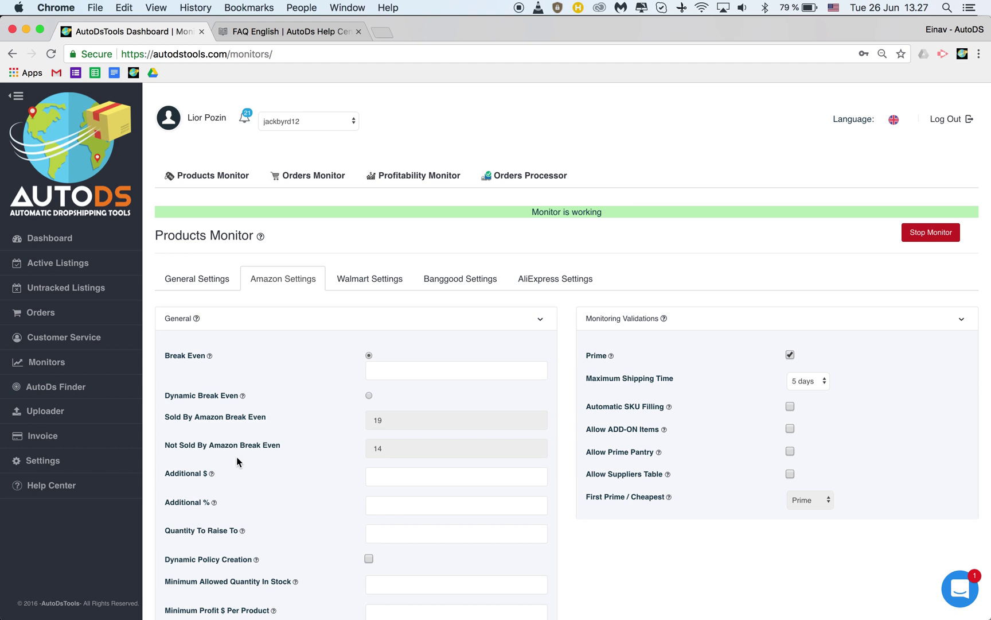
{"action": "scroll", "coordinate": [236, 458], "scroll_direction": "down", "scroll_amount": 2}
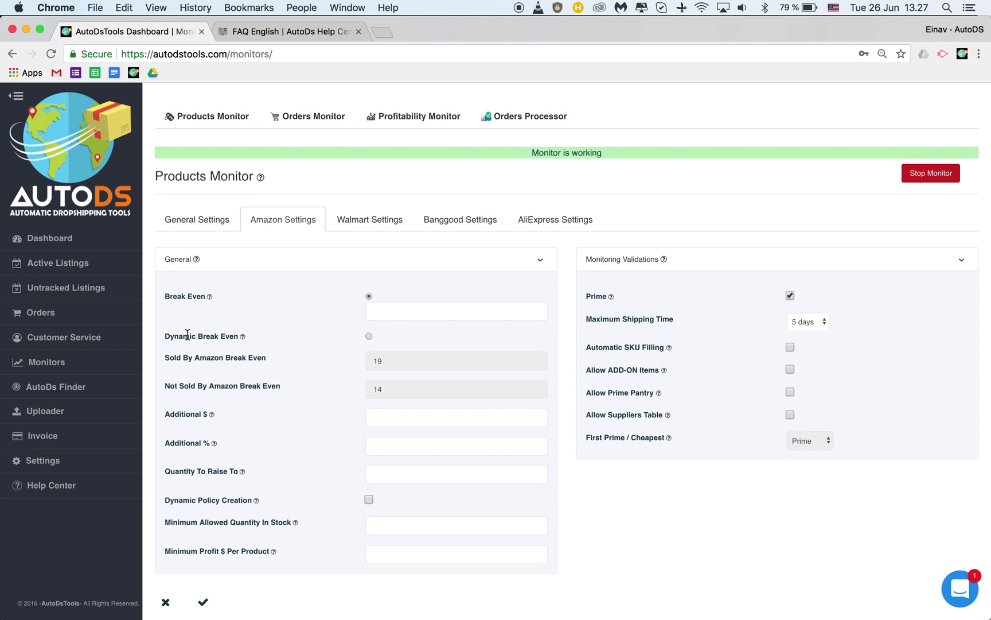
{"action": "double_click", "coordinate": [176, 296]}
{"action": "left_click", "coordinate": [257, 303]}
{"action": "left_click", "coordinate": [412, 307]}
{"action": "type", "text": "19"}
{"action": "left_click", "coordinate": [325, 340]}
Step: Switch Amazon pricing to Dynamic Break Even and re-enter Break Even 19
{"action": "left_click", "coordinate": [369, 337]}
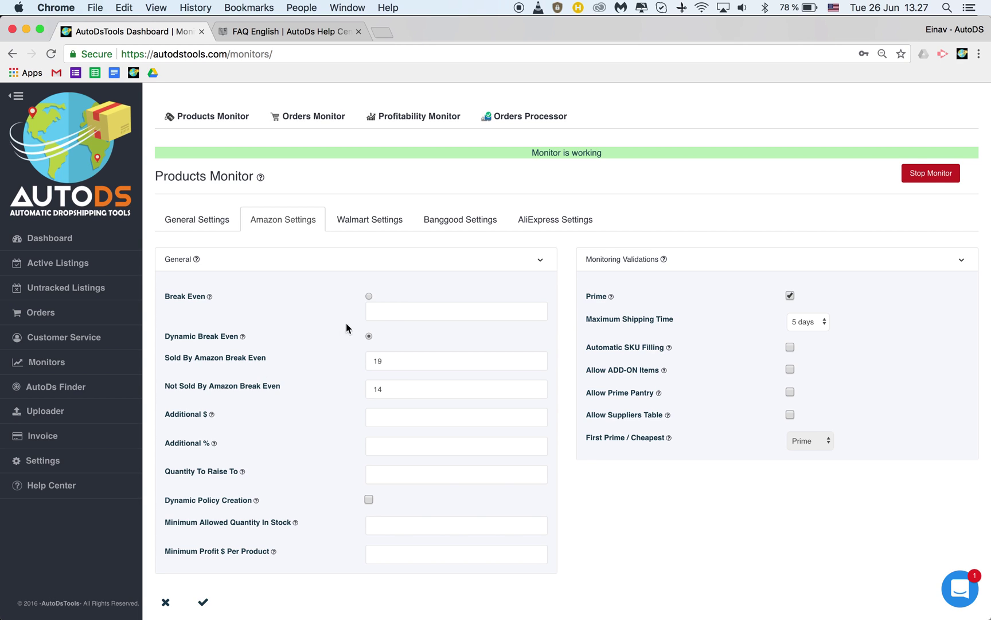
{"action": "left_click", "coordinate": [387, 304]}
{"action": "type", "text": "19"}
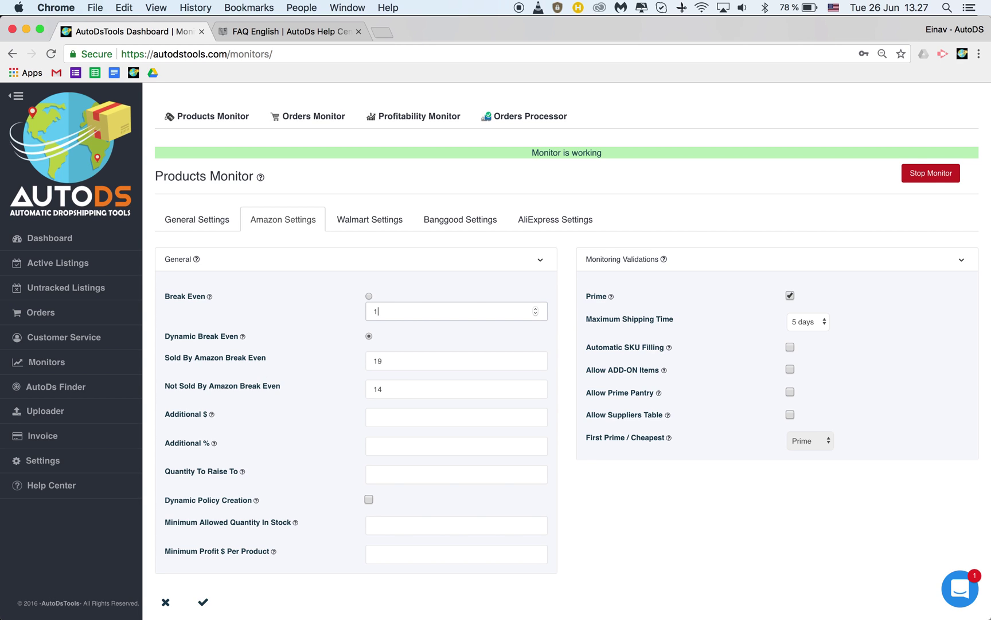
{"action": "left_click", "coordinate": [331, 387]}
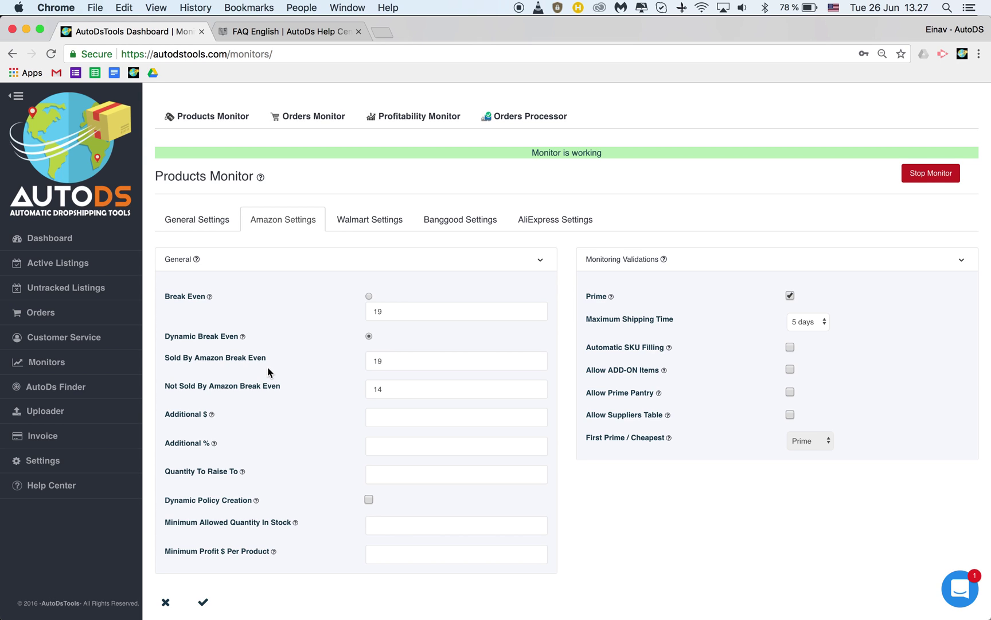
Step: Check the Sold By Amazon (19) and Not Sold By Amazon (14) break-even fields
{"action": "double_click", "coordinate": [207, 358]}
{"action": "left_click", "coordinate": [384, 361]}
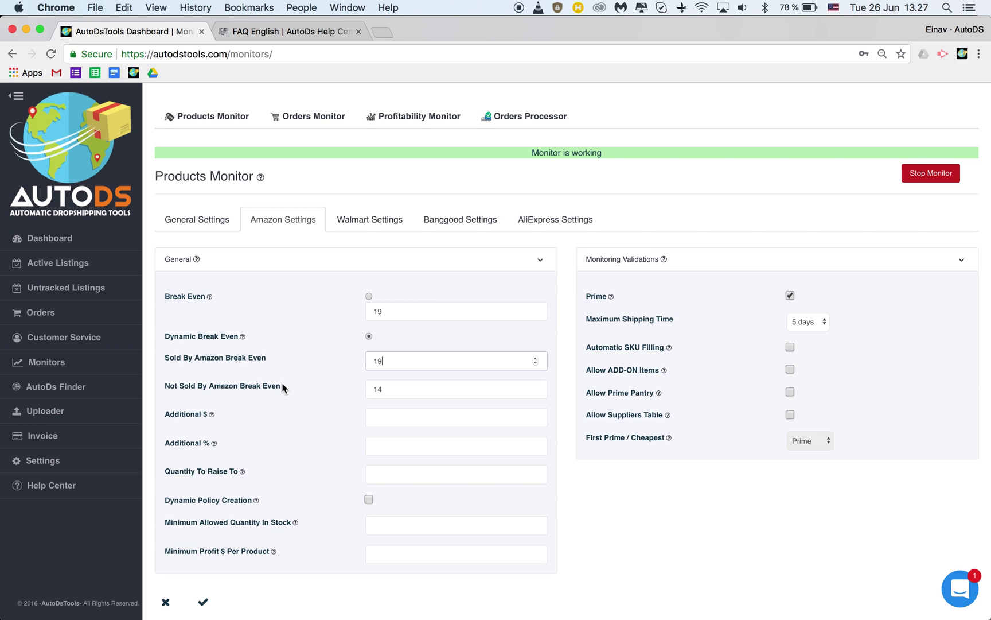
{"action": "left_click", "coordinate": [412, 386]}
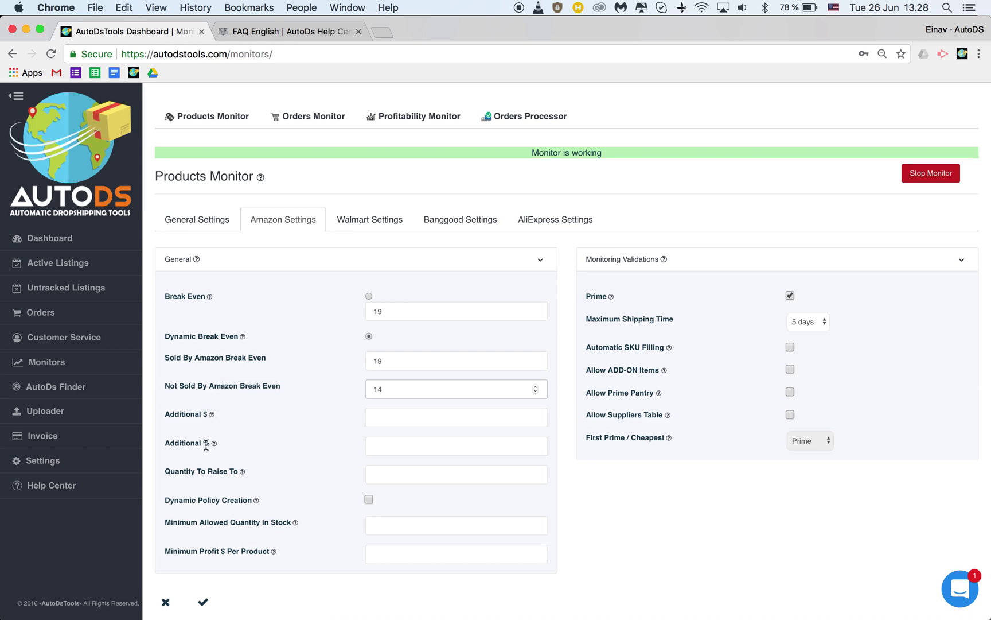
Step: Enter 1 in Additional $ and 10 in Additional %
{"action": "left_click", "coordinate": [406, 422]}
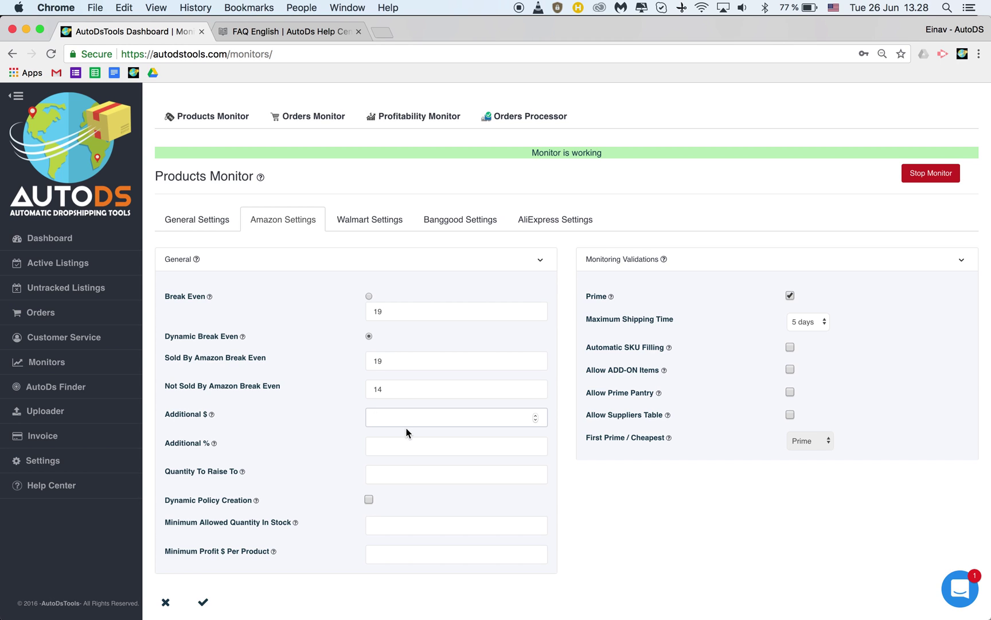
{"action": "type", "text": "1"}
{"action": "left_click", "coordinate": [389, 446]}
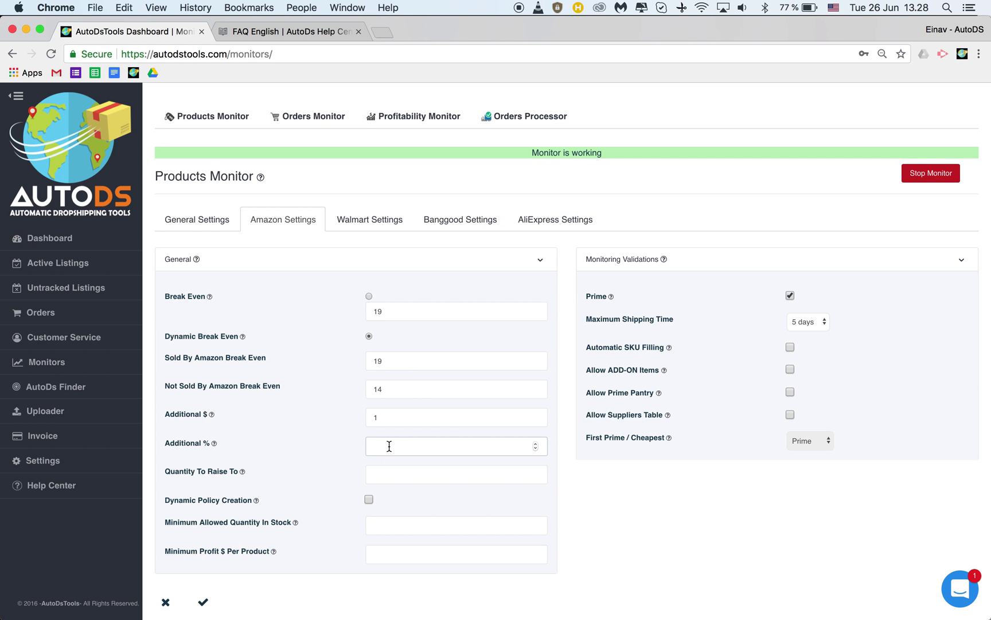
{"action": "type", "text": "10"}
{"action": "left_click", "coordinate": [297, 425]}
{"action": "scroll", "coordinate": [297, 426], "scroll_direction": "down", "scroll_amount": 1}
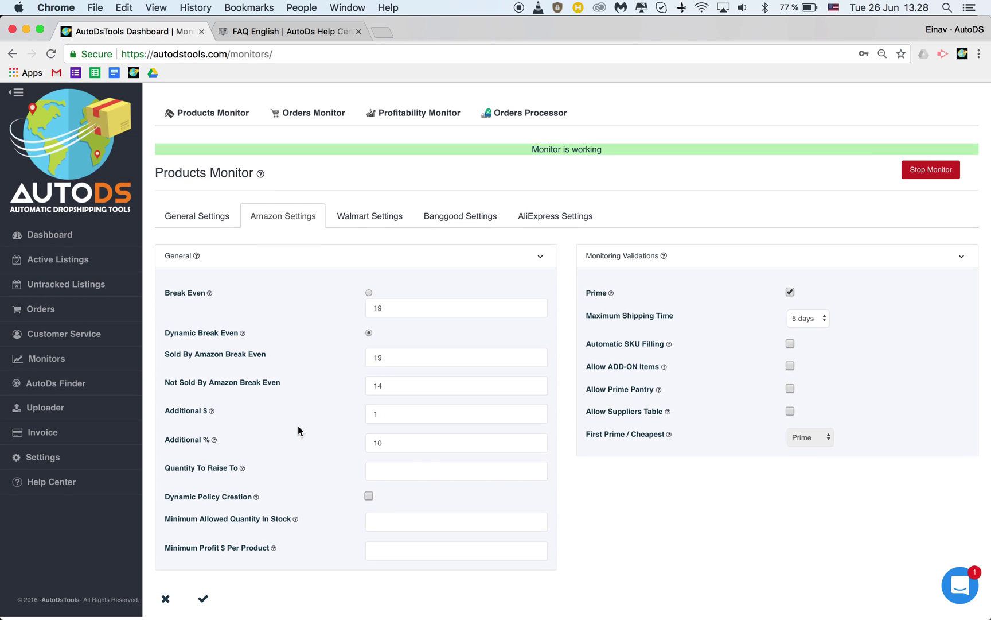
{"action": "scroll", "coordinate": [297, 427], "scroll_direction": "up", "scroll_amount": 1}
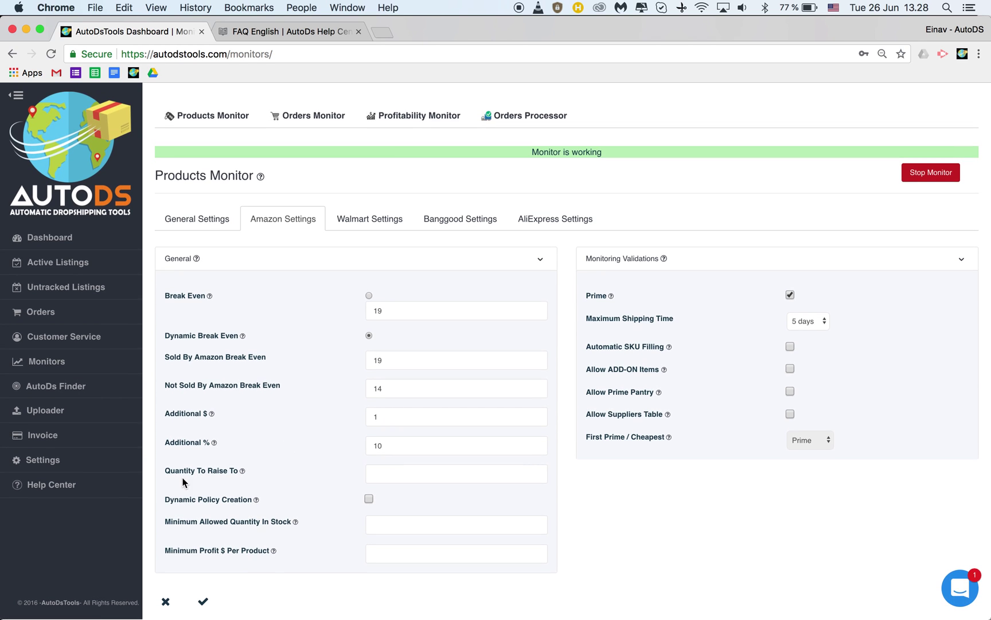
Step: Set Quantity To Raise To 1 and highlight the Dynamic Policy Creation label
{"action": "left_click", "coordinate": [413, 474]}
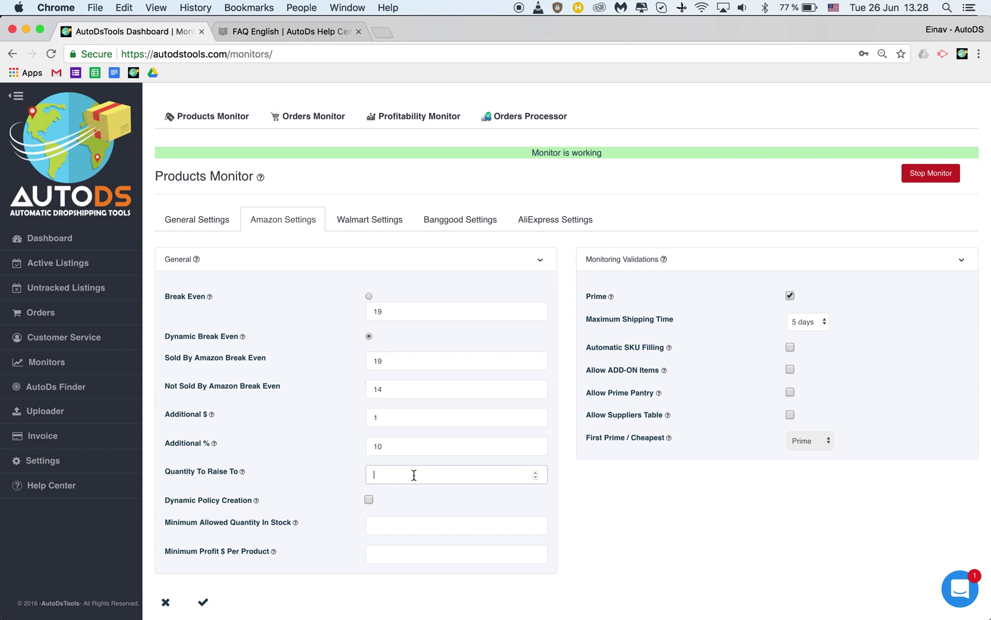
{"action": "type", "text": "1"}
{"action": "left_click_drag", "start_coordinate": [169, 499], "coordinate": [256, 501]}
Step: Tick the Dynamic Policy Creation checkbox in the Amazon General settings
{"action": "left_click", "coordinate": [369, 499]}
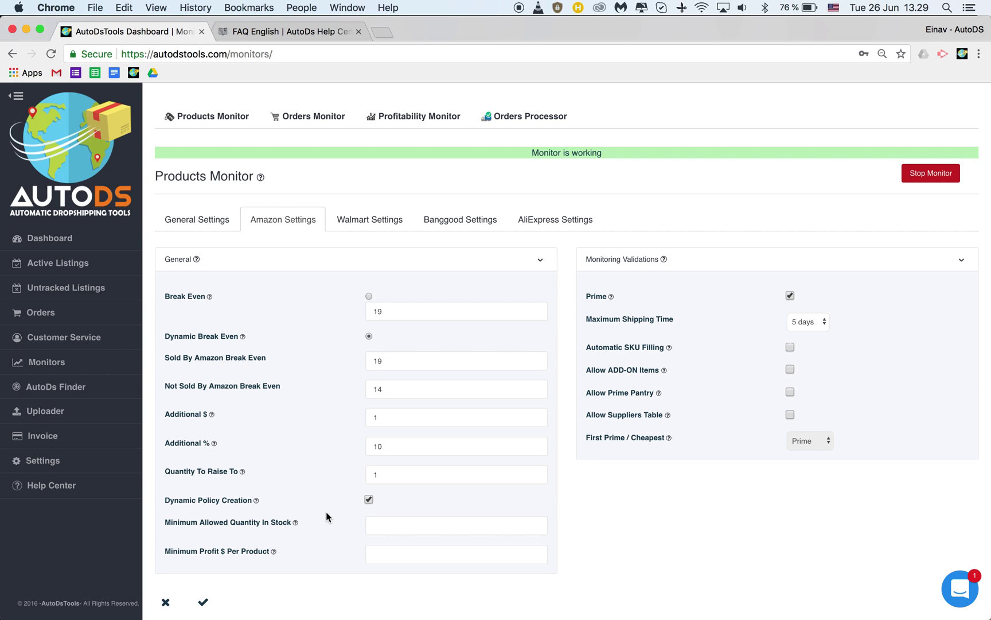
Step: Highlight the Minimum Allowed Quantity In Stock label and enter 5 in that field
{"action": "left_click_drag", "start_coordinate": [166, 520], "coordinate": [290, 519]}
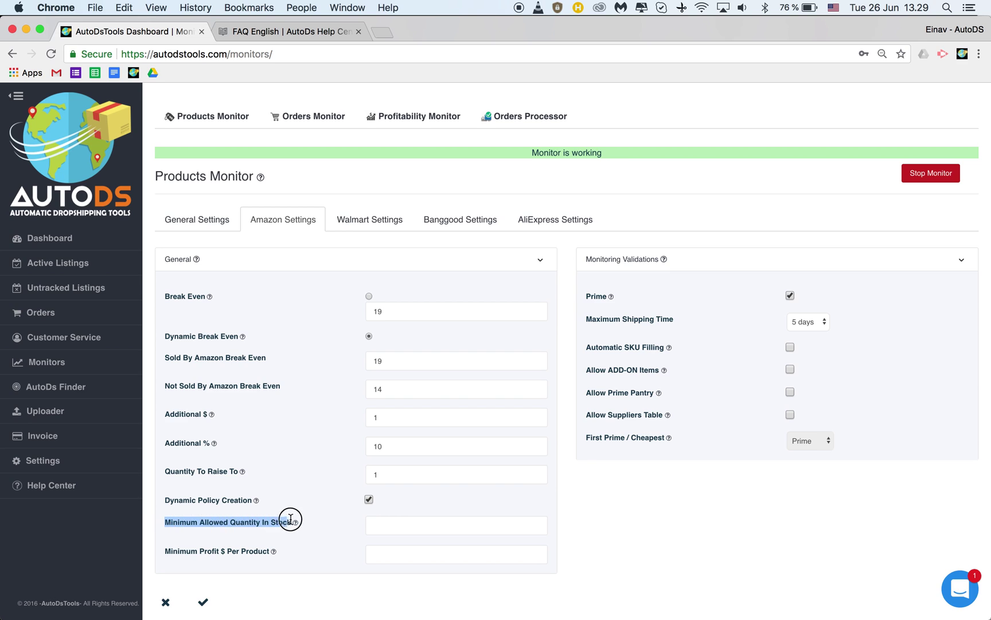
{"action": "left_click", "coordinate": [321, 522]}
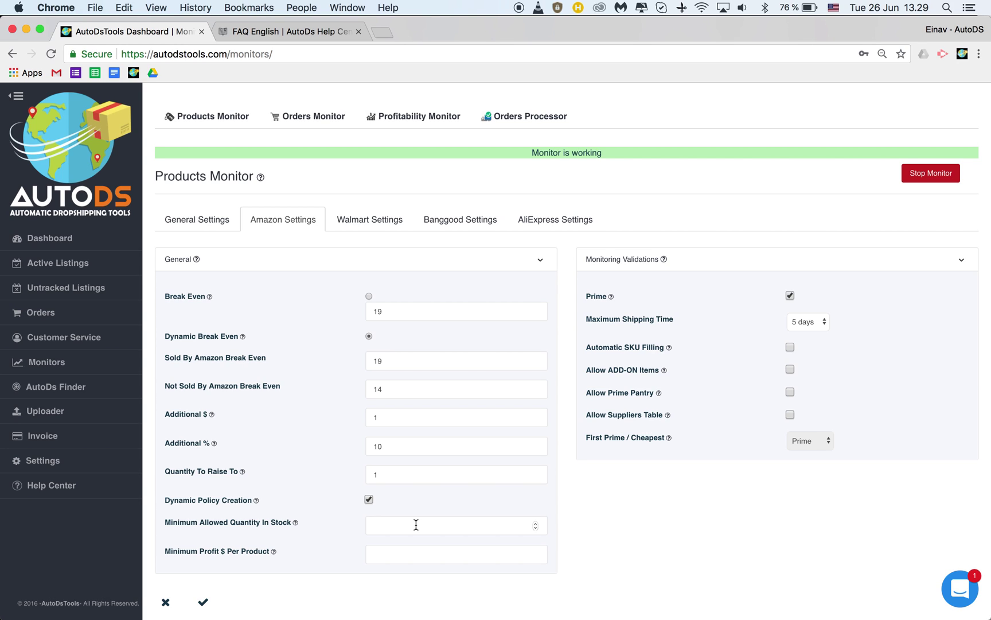
{"action": "left_click", "coordinate": [416, 524]}
{"action": "type", "text": "5"}
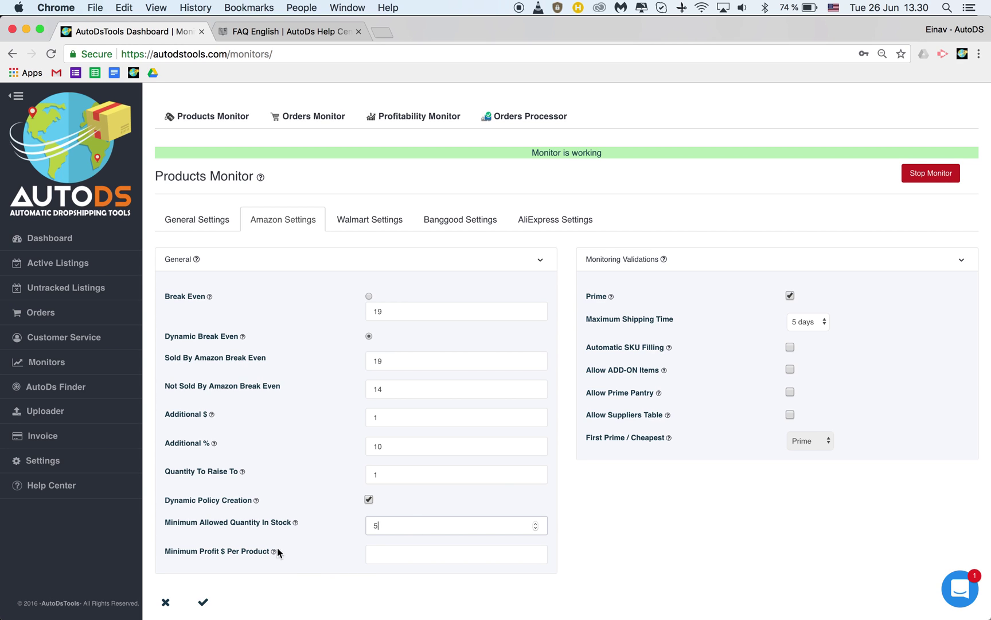
{"action": "left_click", "coordinate": [383, 555]}
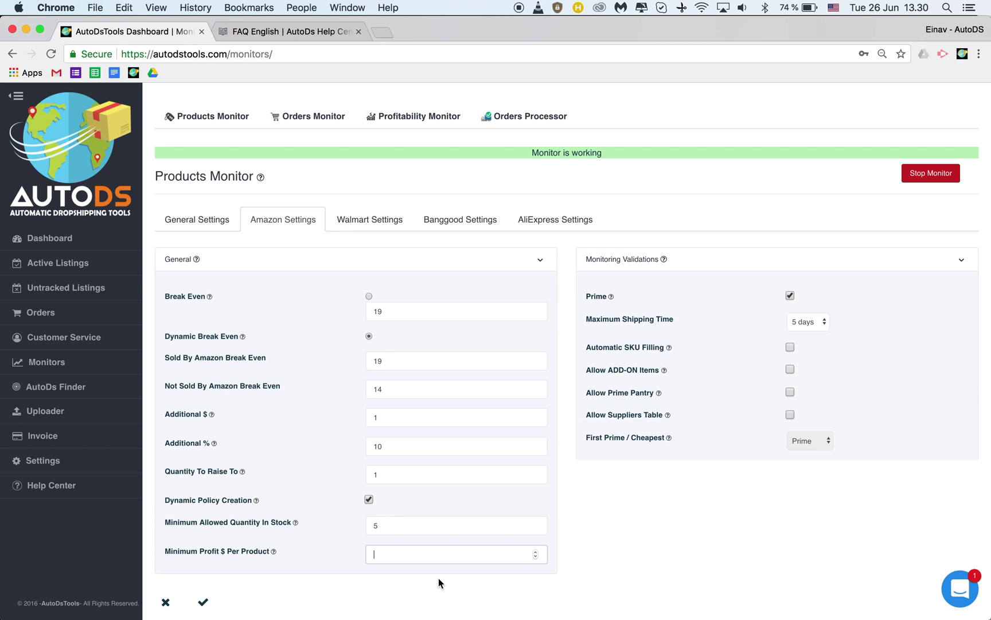
Step: Enter 0.5 in the Minimum Profit $ Per Product field
{"action": "type", "text": "0.5"}
{"action": "left_click_drag", "start_coordinate": [585, 297], "coordinate": [596, 297]}
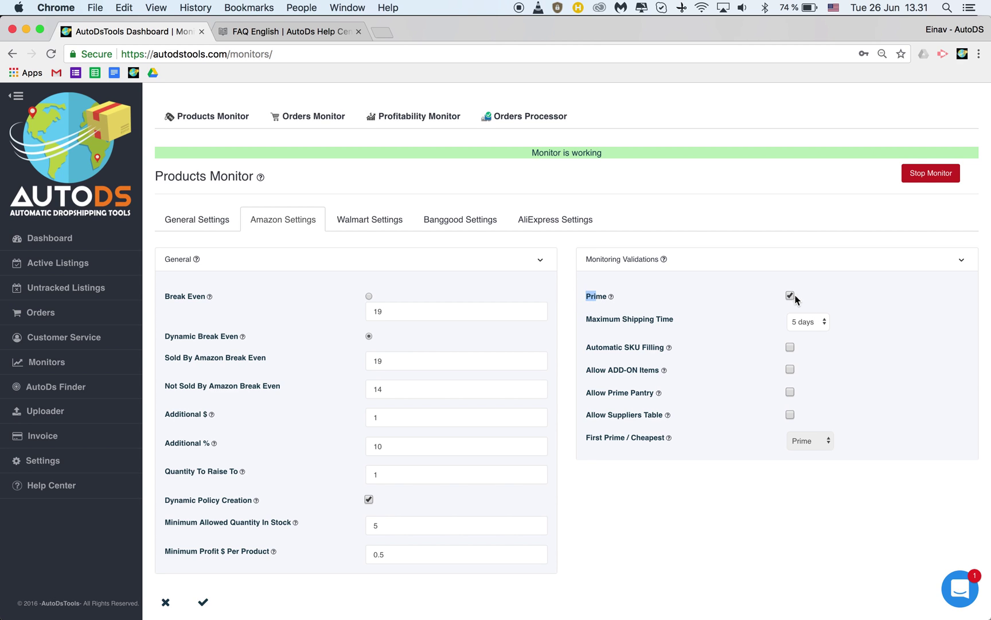
{"action": "left_click", "coordinate": [710, 308]}
{"action": "left_click_drag", "start_coordinate": [586, 353], "coordinate": [662, 347]}
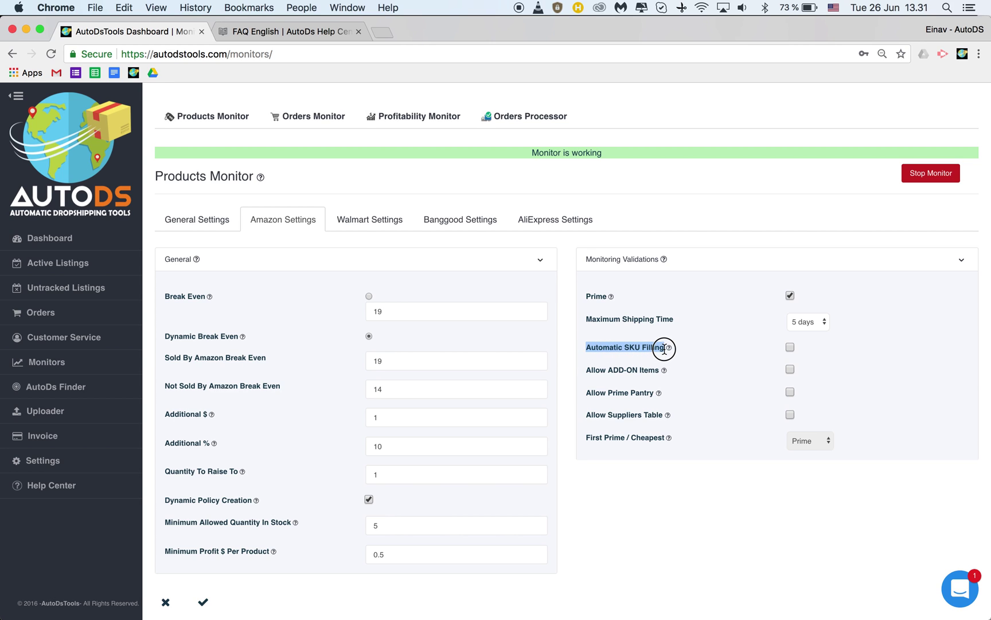
{"action": "left_click", "coordinate": [731, 348]}
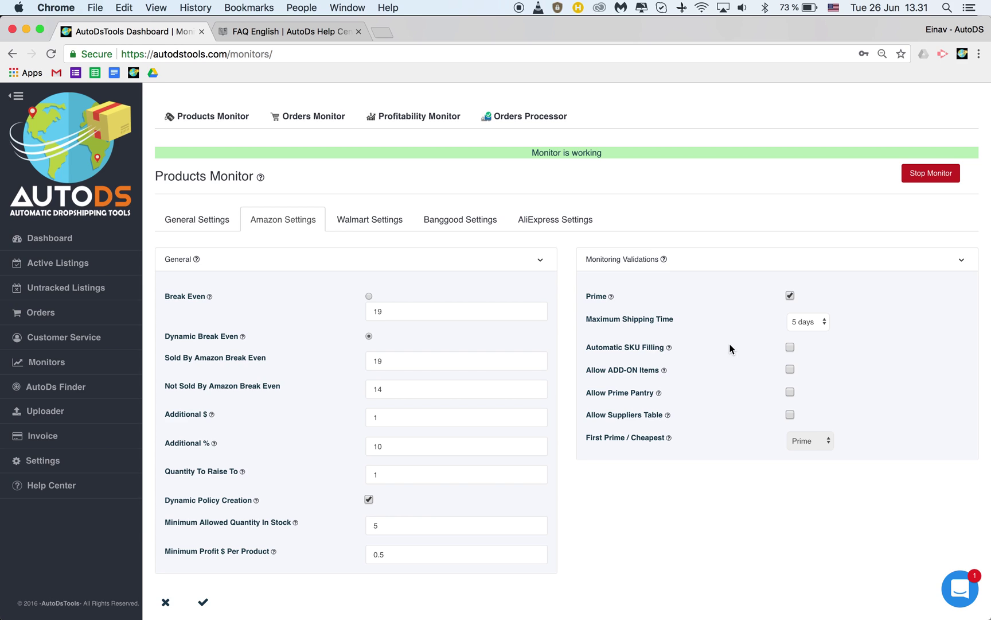
{"action": "double_click", "coordinate": [631, 348]}
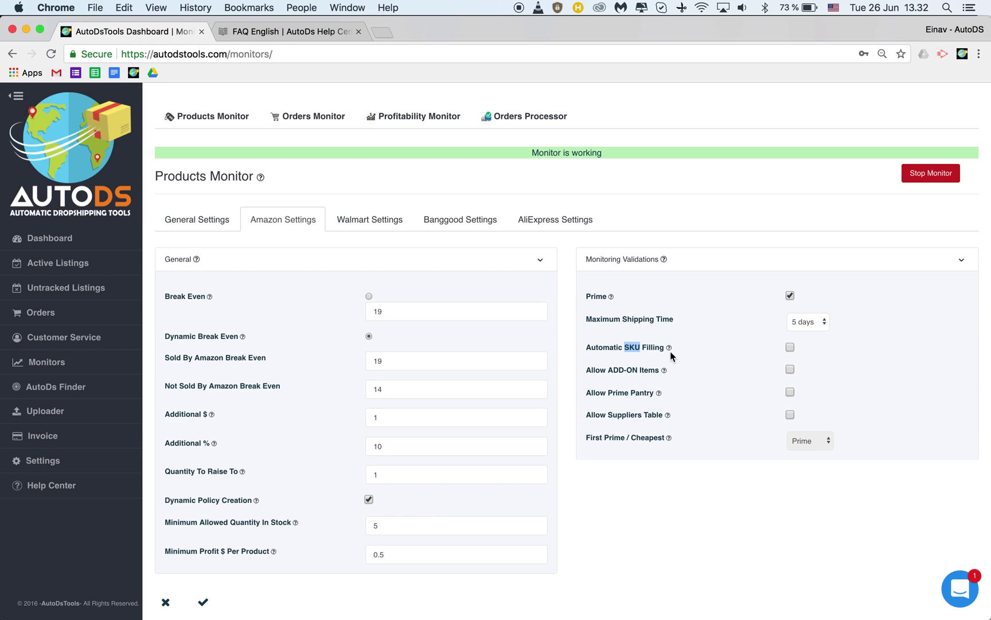
{"action": "left_click", "coordinate": [671, 336]}
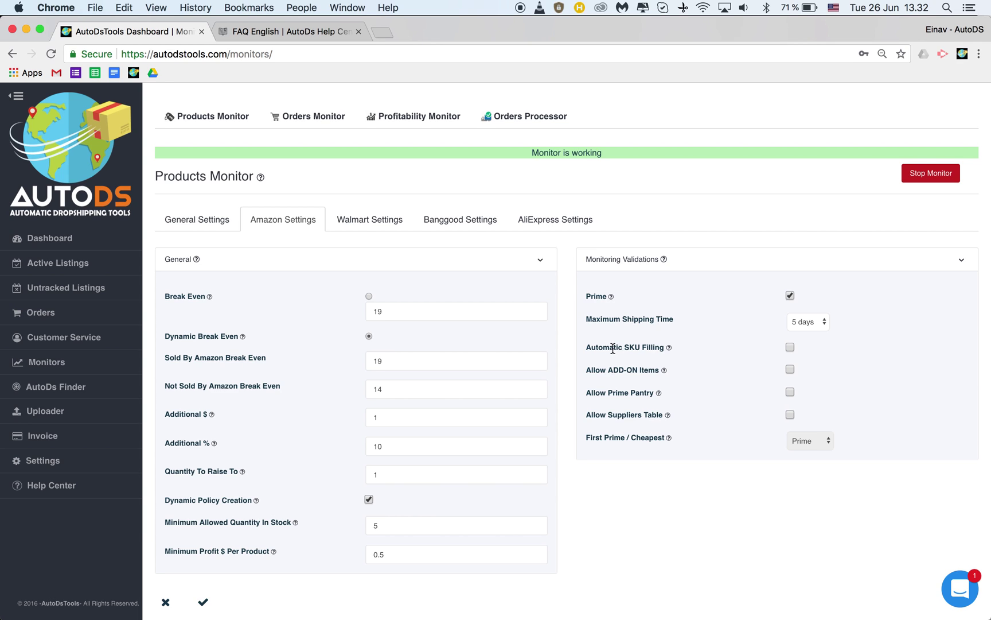
{"action": "left_click_drag", "start_coordinate": [587, 347], "coordinate": [662, 349]}
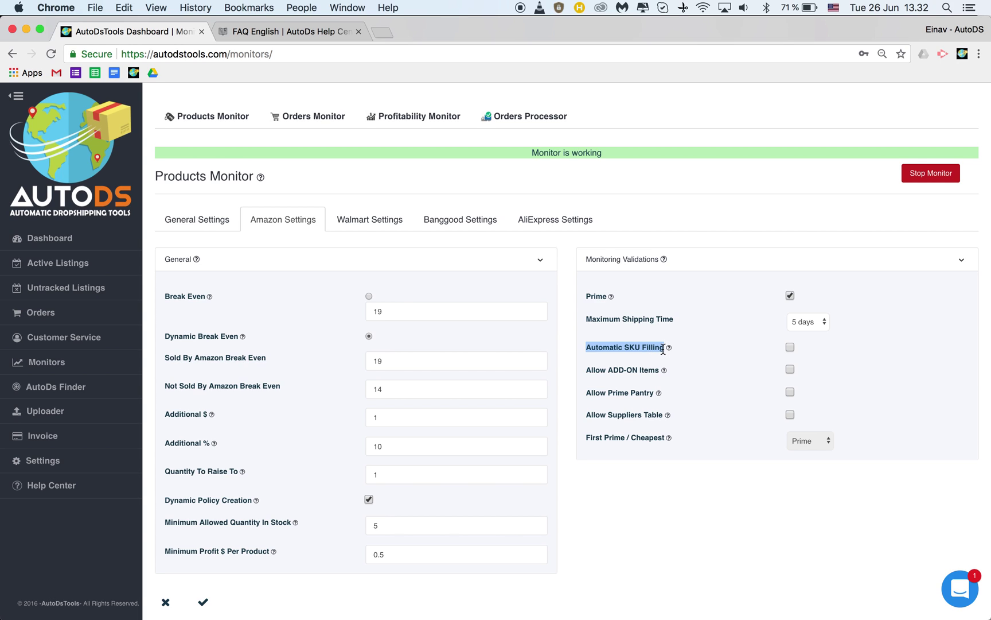
{"action": "double_click", "coordinate": [632, 346]}
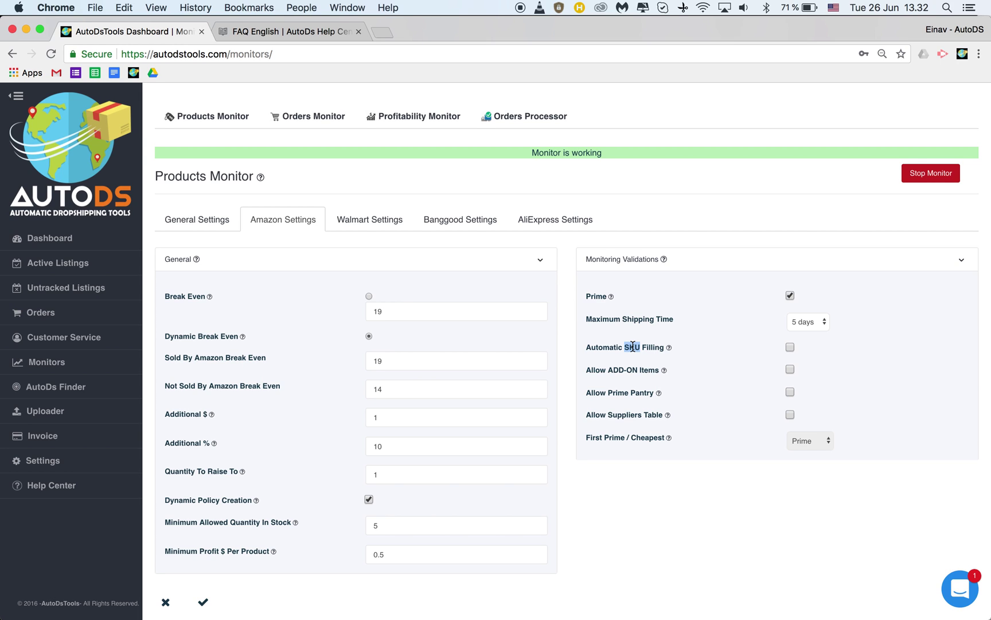
{"action": "left_click", "coordinate": [649, 347]}
{"action": "left_click_drag", "start_coordinate": [596, 348], "coordinate": [665, 346]}
{"action": "left_click", "coordinate": [732, 351]}
{"action": "double_click", "coordinate": [631, 346]}
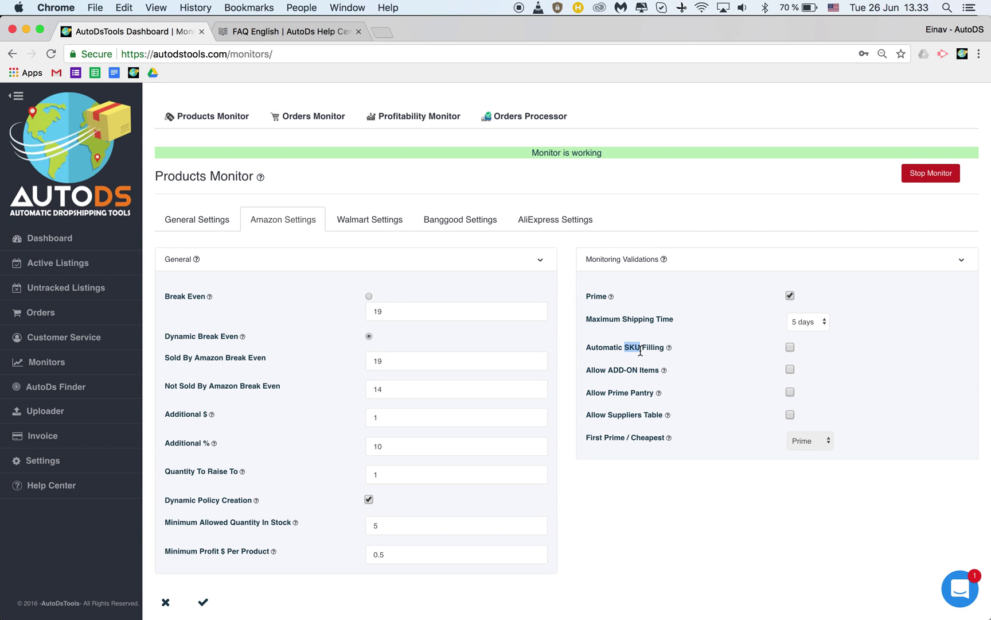
{"action": "left_click", "coordinate": [654, 347]}
{"action": "left_click", "coordinate": [633, 345]}
{"action": "double_click", "coordinate": [632, 346]}
{"action": "left_click", "coordinate": [700, 356]}
Step: Highlight the Allow ADD-ON Items and Allow Prime Pantry validation labels
{"action": "left_click_drag", "start_coordinate": [596, 370], "coordinate": [659, 373]}
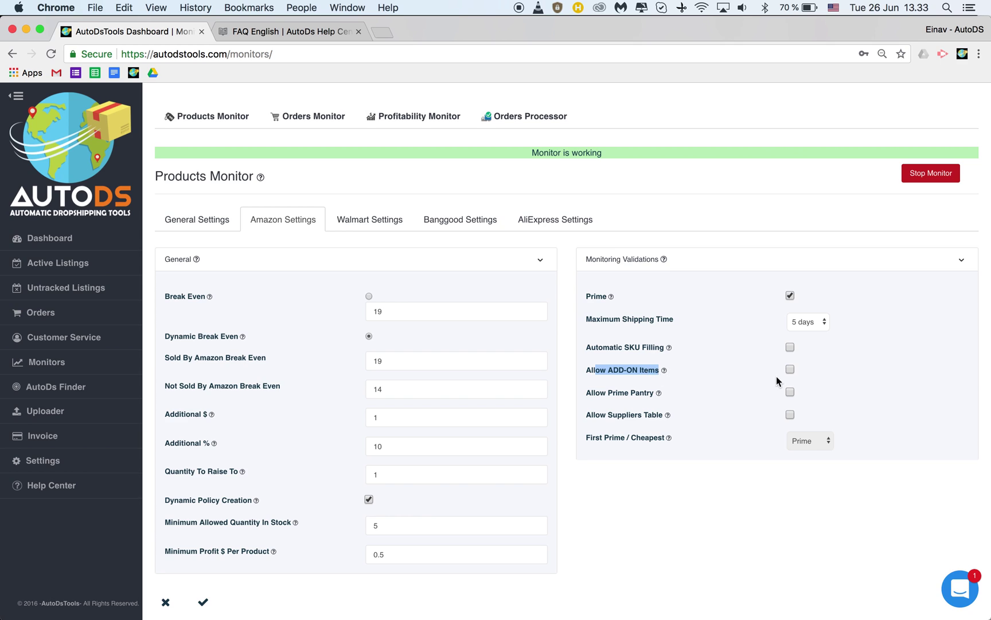
{"action": "left_click", "coordinate": [625, 353]}
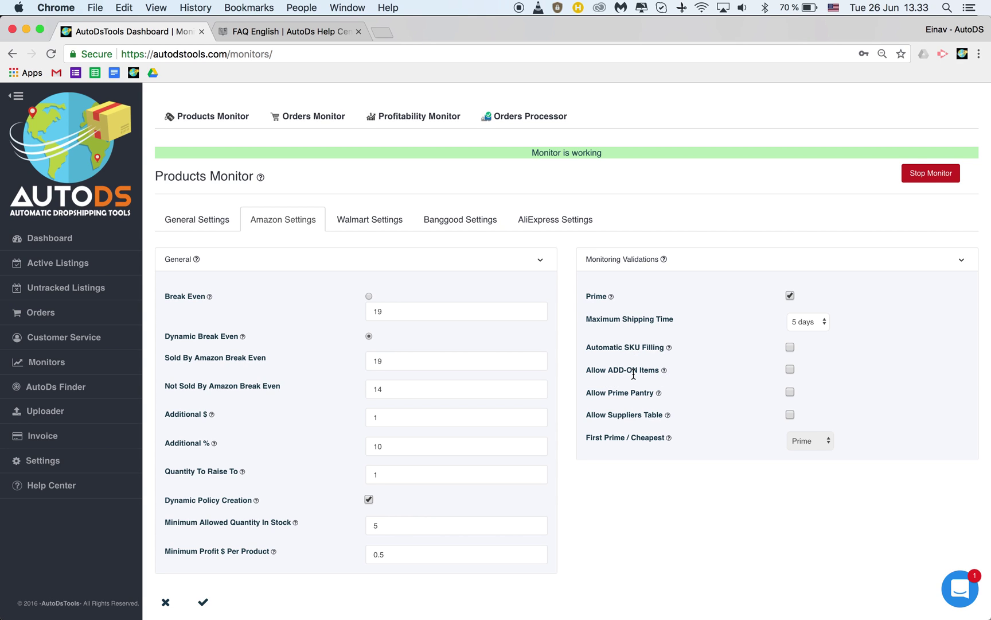
{"action": "left_click_drag", "start_coordinate": [581, 393], "coordinate": [652, 395]}
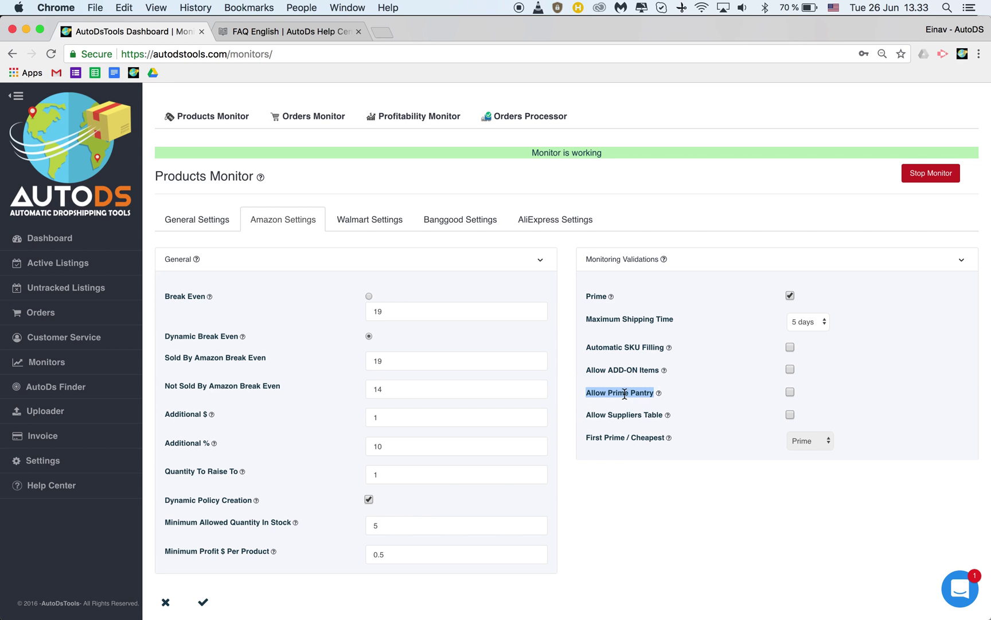
{"action": "left_click", "coordinate": [640, 392]}
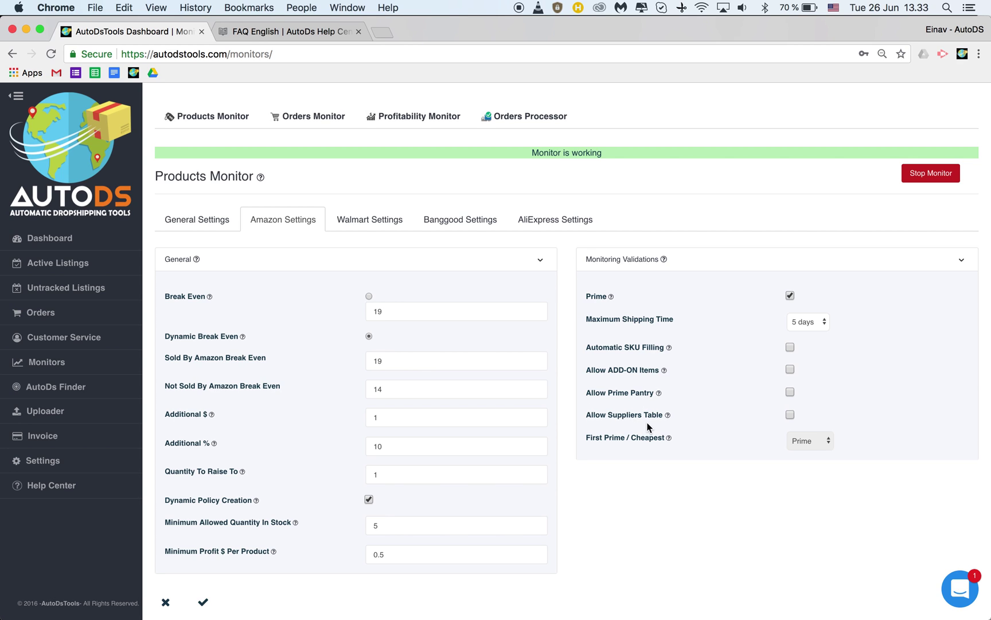
Step: Turn on Allow Suppliers Table and keep Prime as the First Prime / Cheapest choice
{"action": "left_click", "coordinate": [791, 415]}
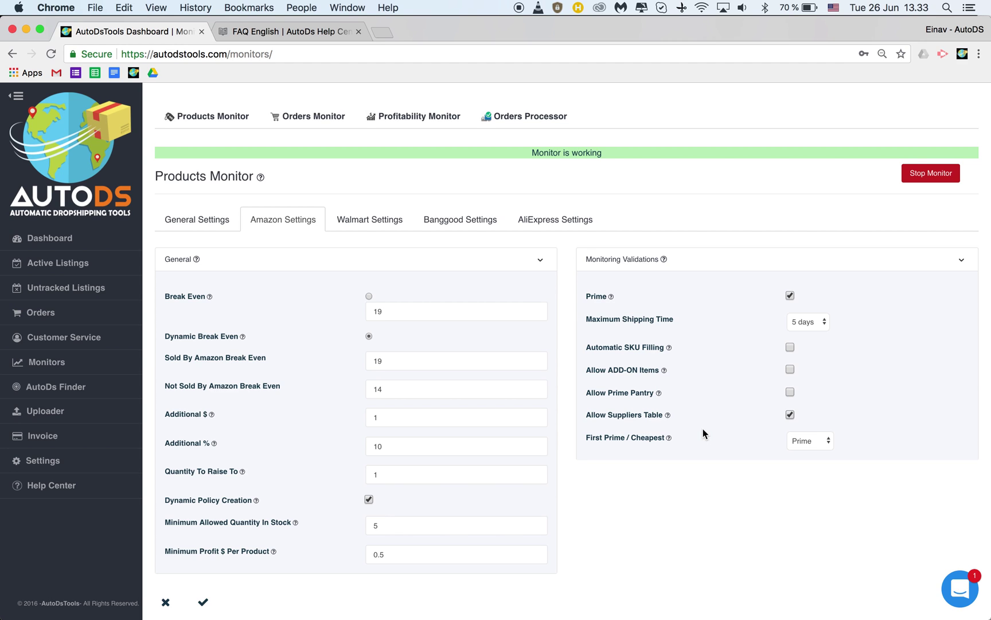
{"action": "mouse_move", "coordinate": [667, 417]}
{"action": "left_click", "coordinate": [825, 441]}
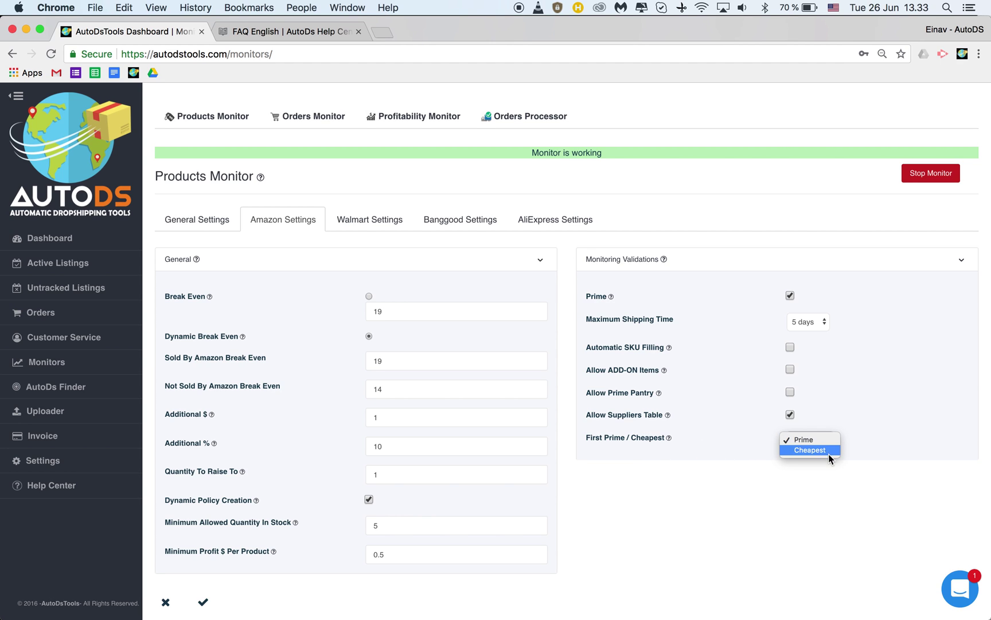
{"action": "left_click", "coordinate": [832, 407]}
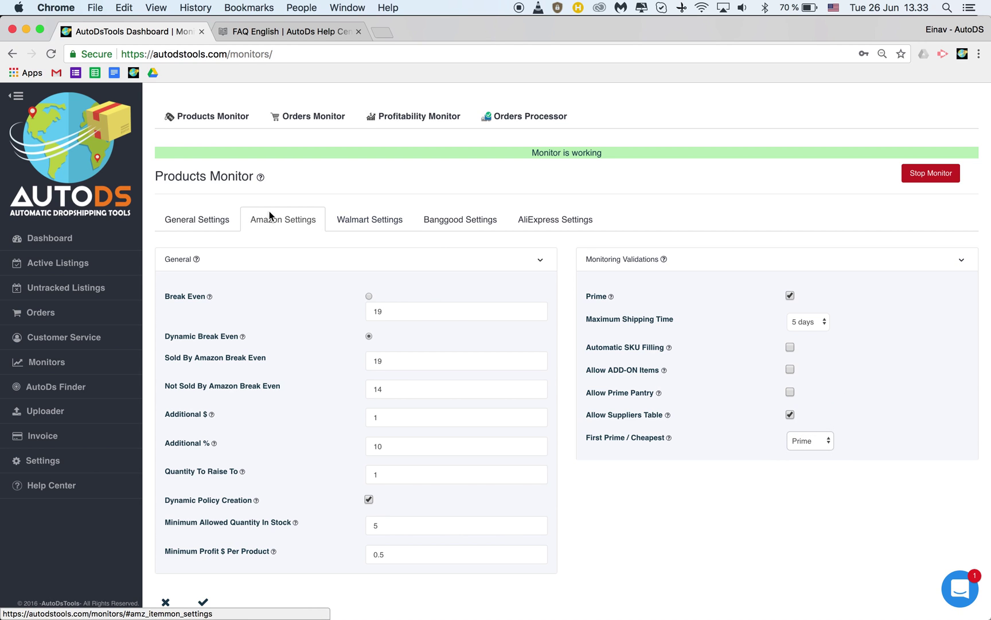
Step: Browse the Walmart, Banggood and AliExpress tabs, then highlight General's Not Available Listings → Put Out Of Stock rule
{"action": "left_click", "coordinate": [363, 220]}
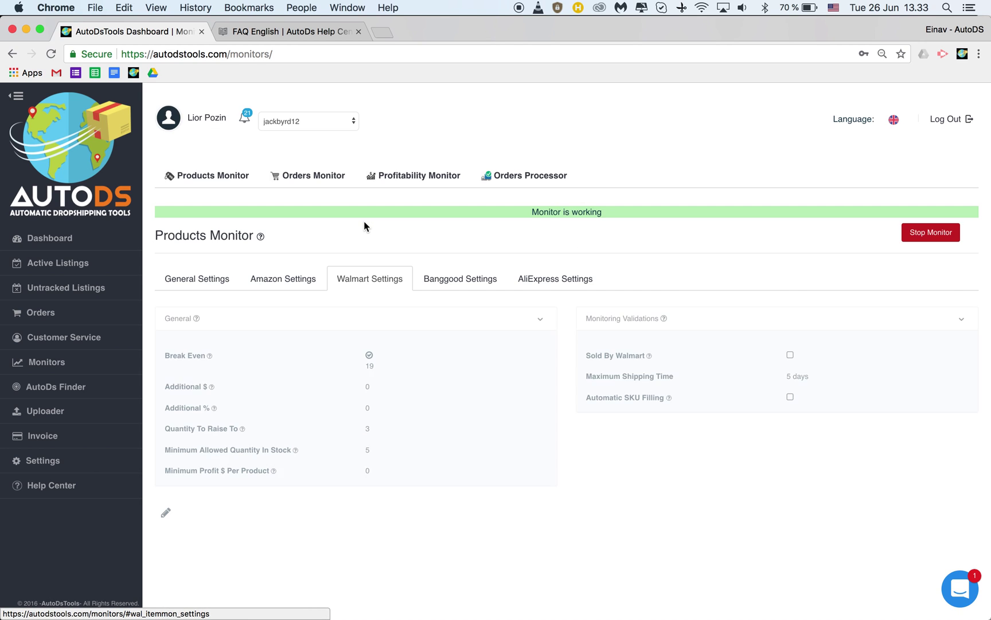
{"action": "left_click", "coordinate": [480, 283]}
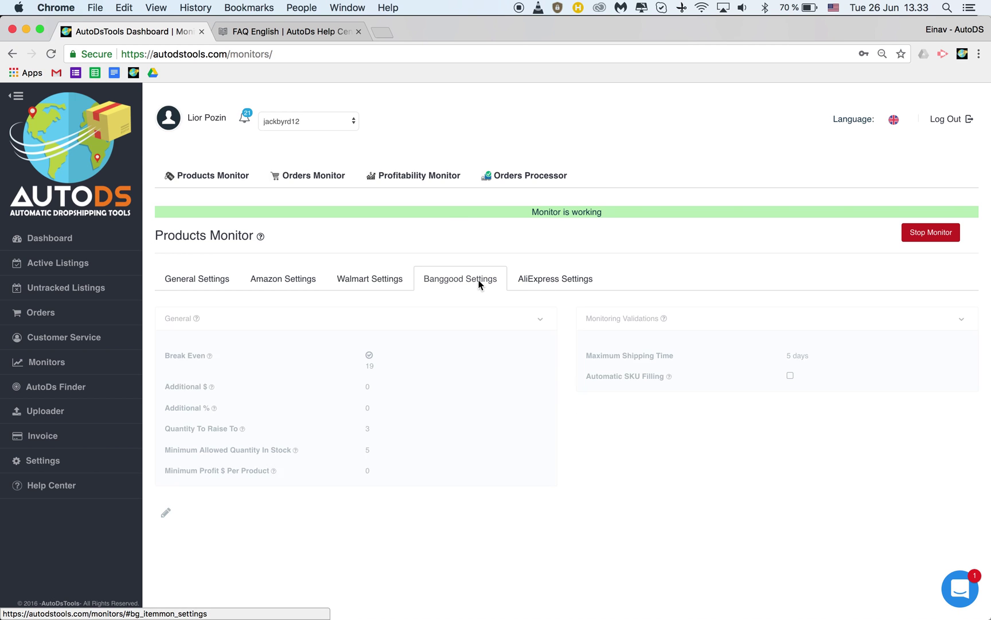
{"action": "left_click", "coordinate": [549, 281]}
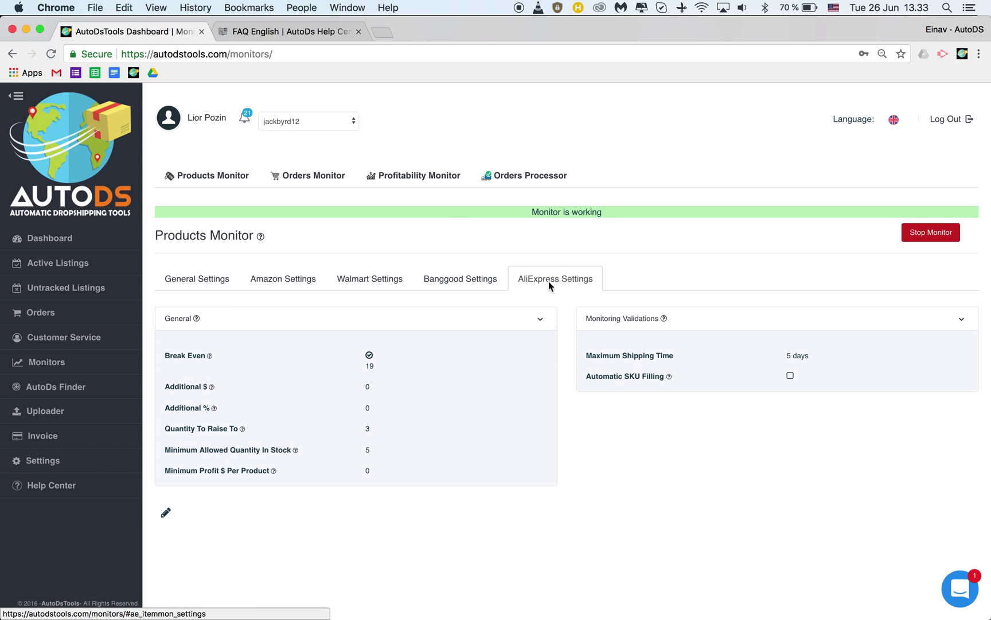
{"action": "left_click", "coordinate": [188, 268]}
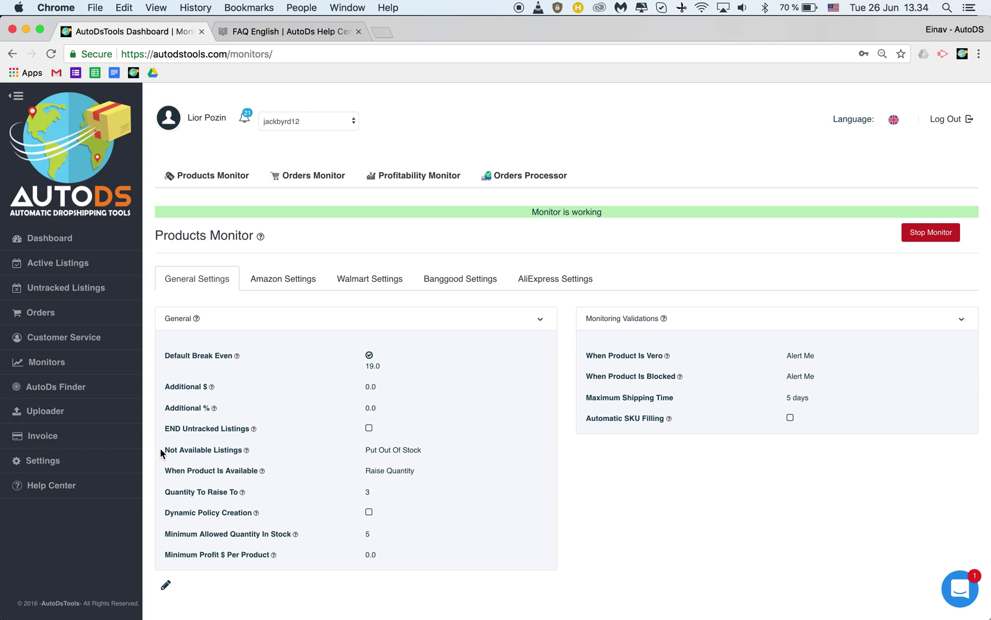
{"action": "left_click_drag", "start_coordinate": [165, 451], "coordinate": [238, 450]}
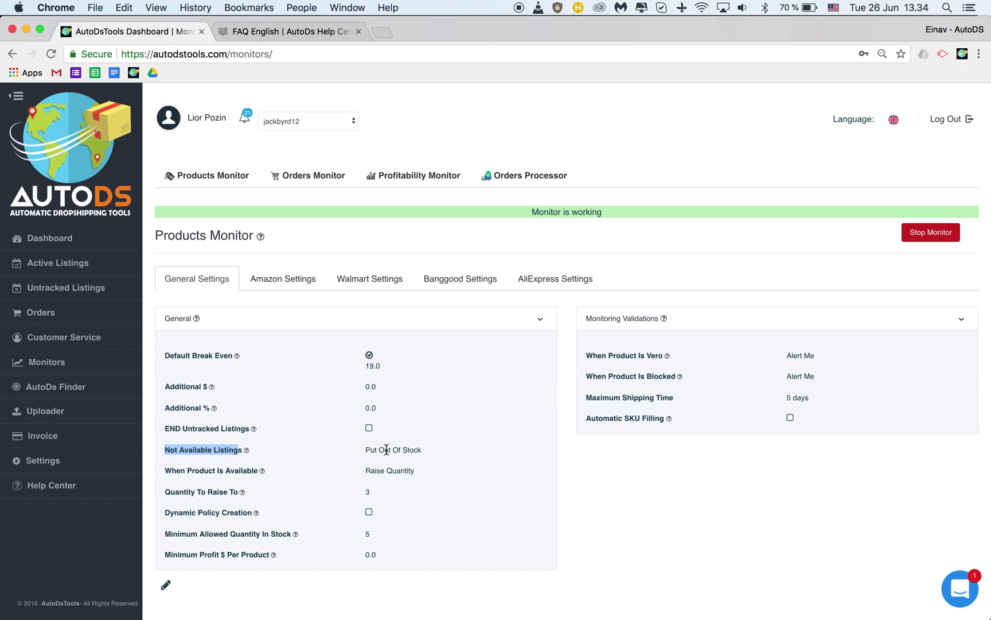
{"action": "left_click_drag", "start_coordinate": [364, 452], "coordinate": [426, 451]}
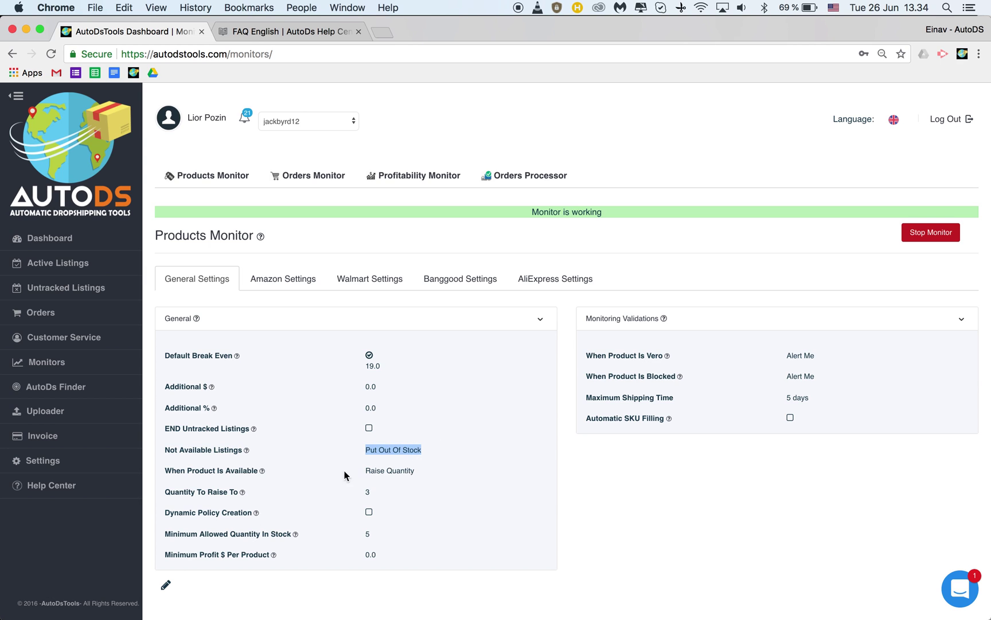
{"action": "left_click", "coordinate": [166, 584]}
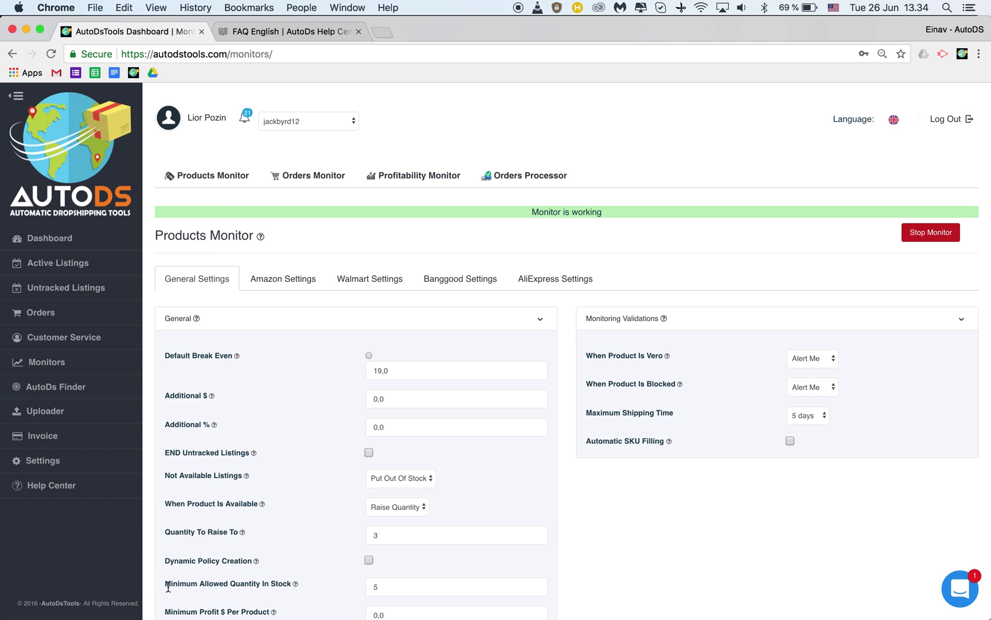
{"action": "left_click", "coordinate": [384, 482]}
{"action": "left_click", "coordinate": [475, 459]}
{"action": "scroll", "coordinate": [475, 458], "scroll_direction": "down", "scroll_amount": 2}
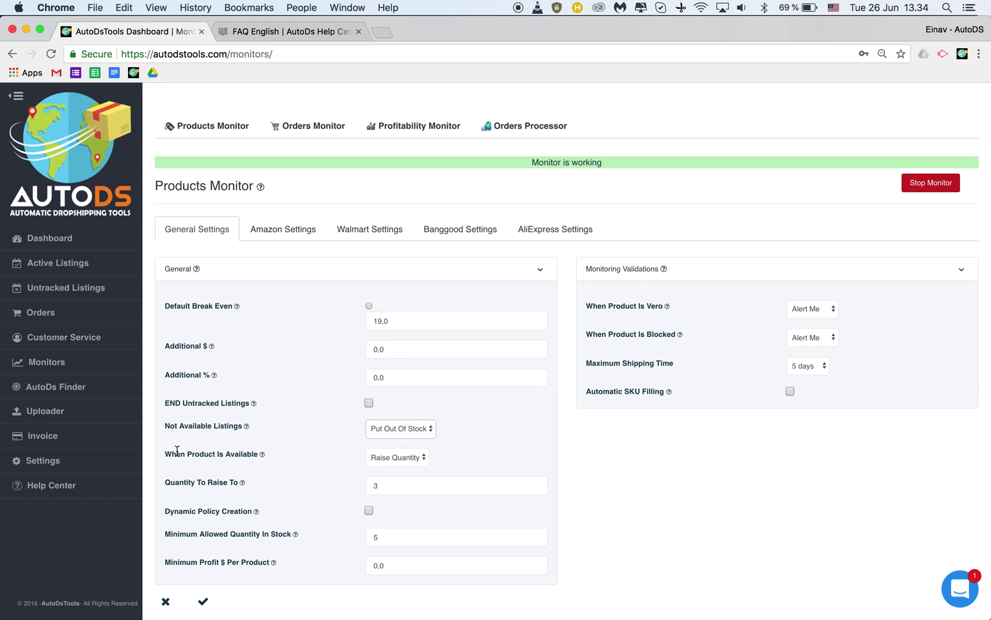
{"action": "left_click_drag", "start_coordinate": [172, 453], "coordinate": [247, 453]}
{"action": "left_click", "coordinate": [385, 458]}
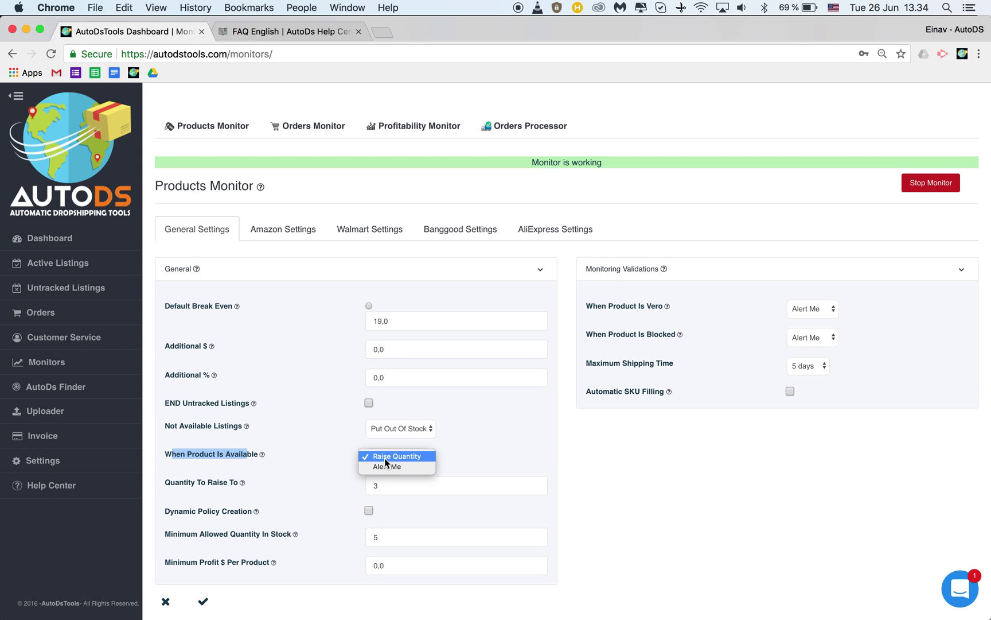
{"action": "left_click", "coordinate": [391, 457]}
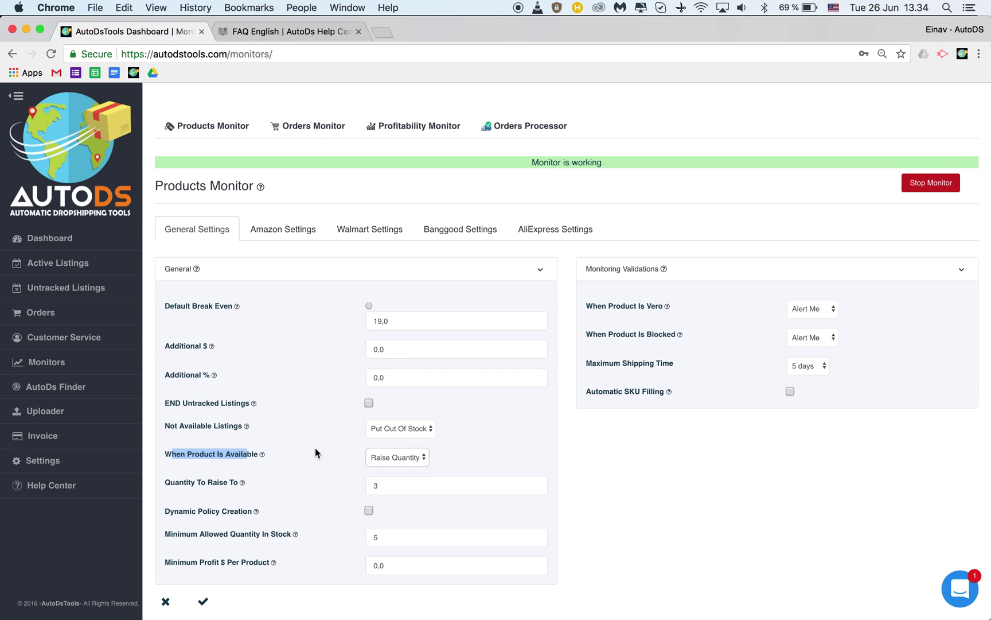
{"action": "left_click", "coordinate": [255, 452]}
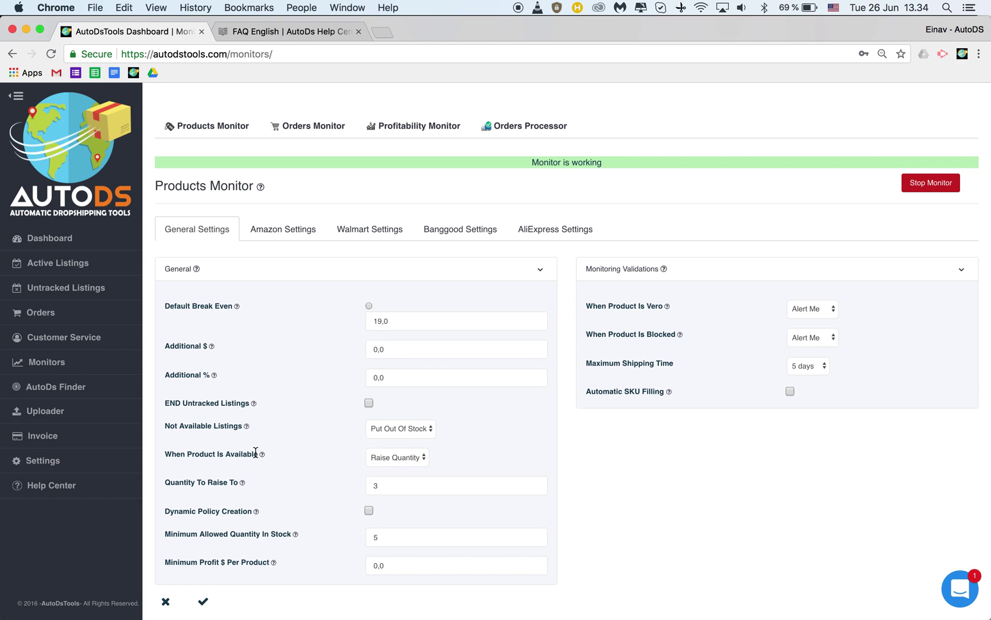
{"action": "left_click_drag", "start_coordinate": [160, 403], "coordinate": [248, 405]}
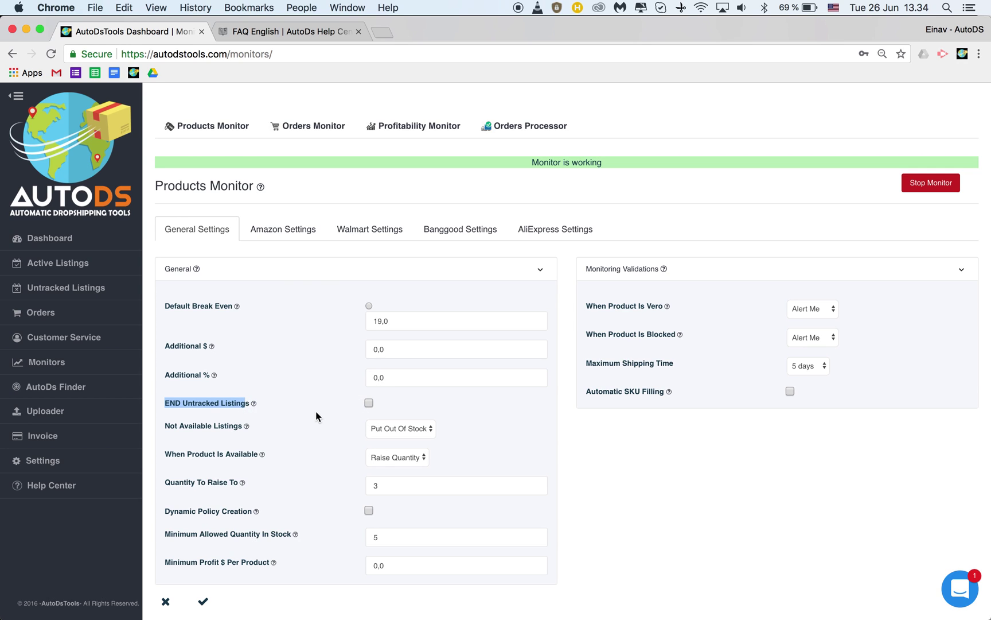
{"action": "left_click", "coordinate": [265, 408]}
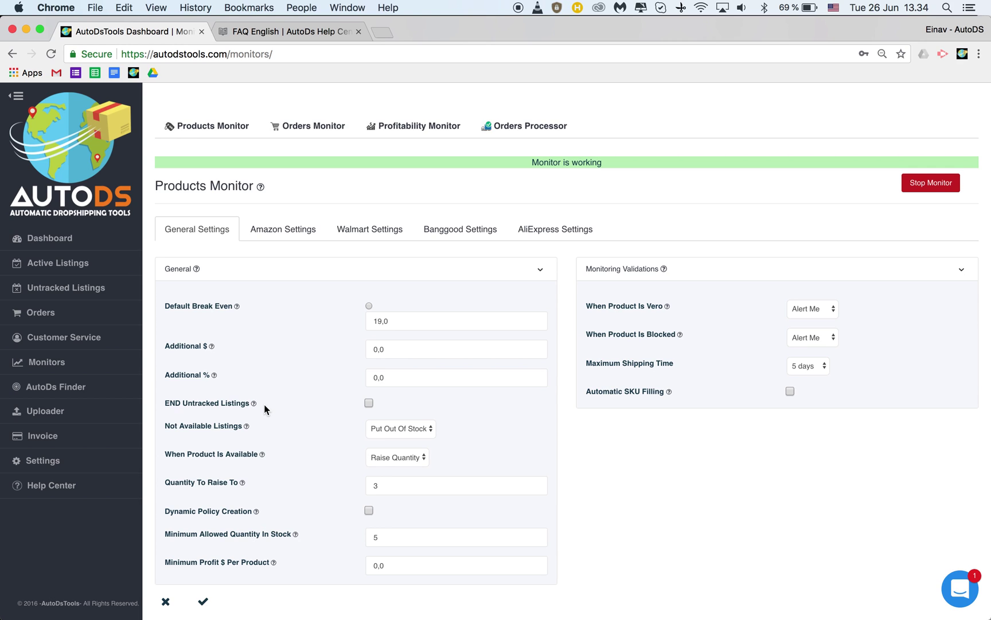
{"action": "left_click", "coordinate": [369, 404]}
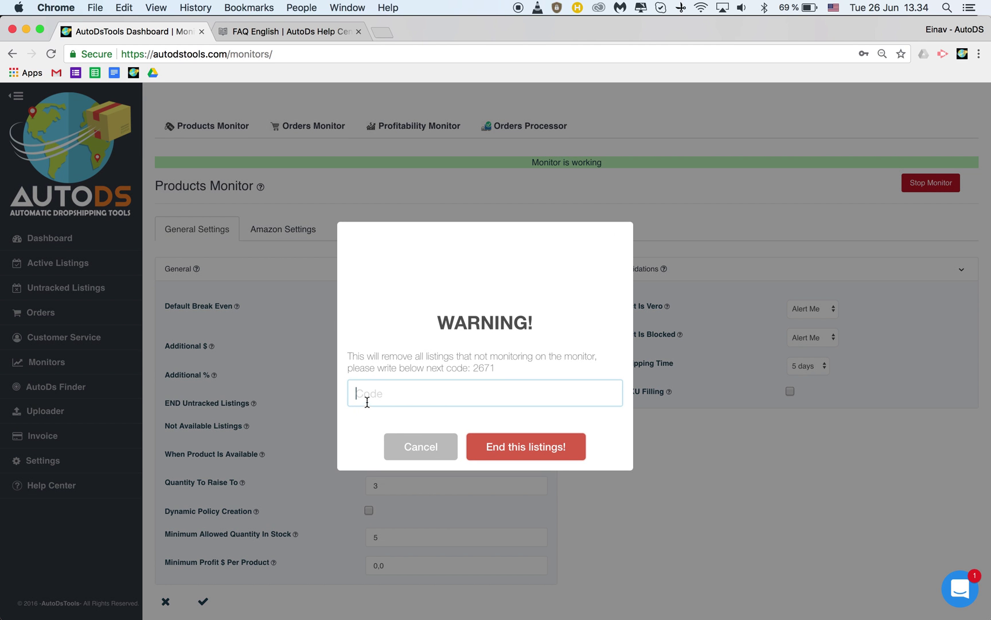
{"action": "left_click_drag", "start_coordinate": [474, 367], "coordinate": [508, 368]}
{"action": "left_click", "coordinate": [429, 446]}
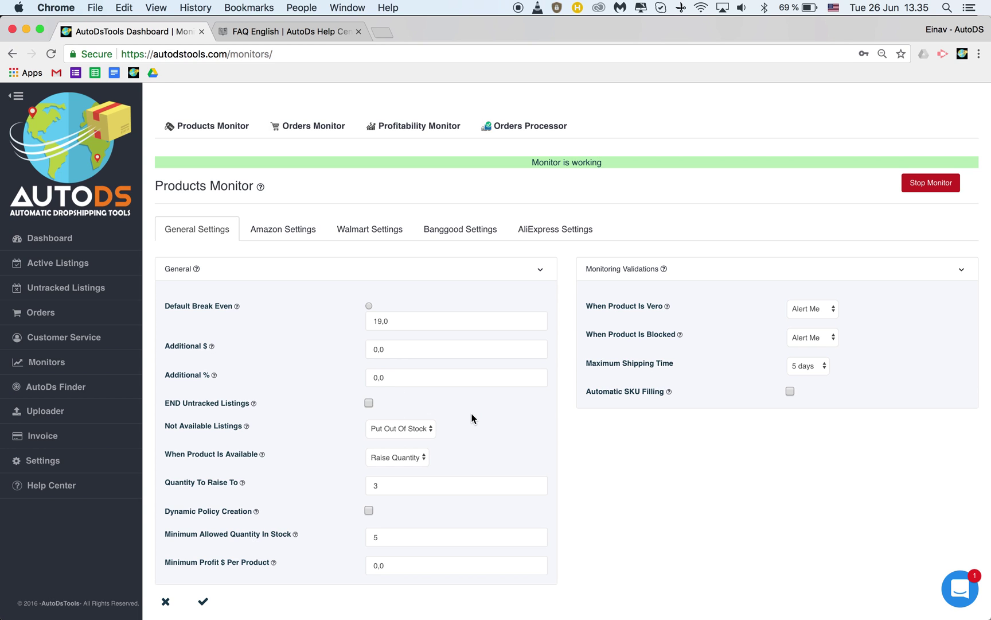
Step: Save the General Products Monitor settings and confirm the settings-change warning
{"action": "left_click", "coordinate": [204, 603]}
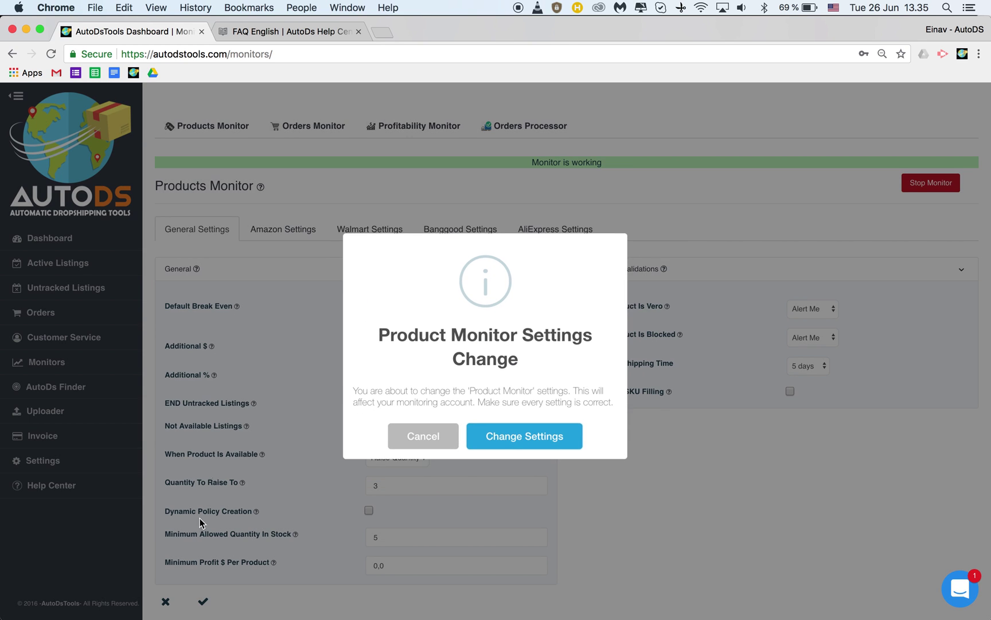
{"action": "left_click", "coordinate": [533, 443]}
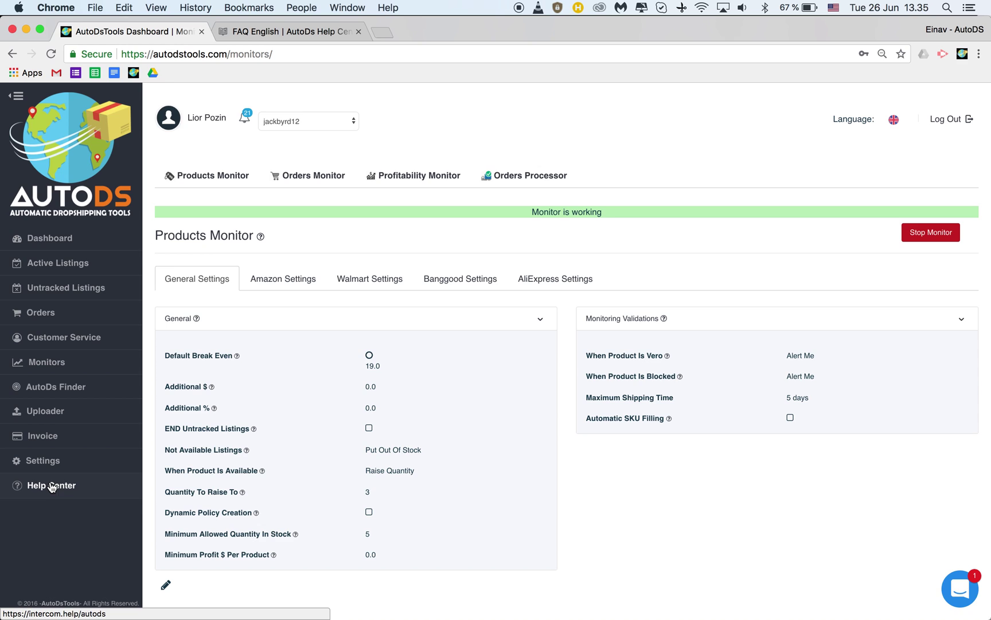
Step: Open the Intercom support chat and return to its home view showing the team's working hours
{"action": "left_click", "coordinate": [958, 591]}
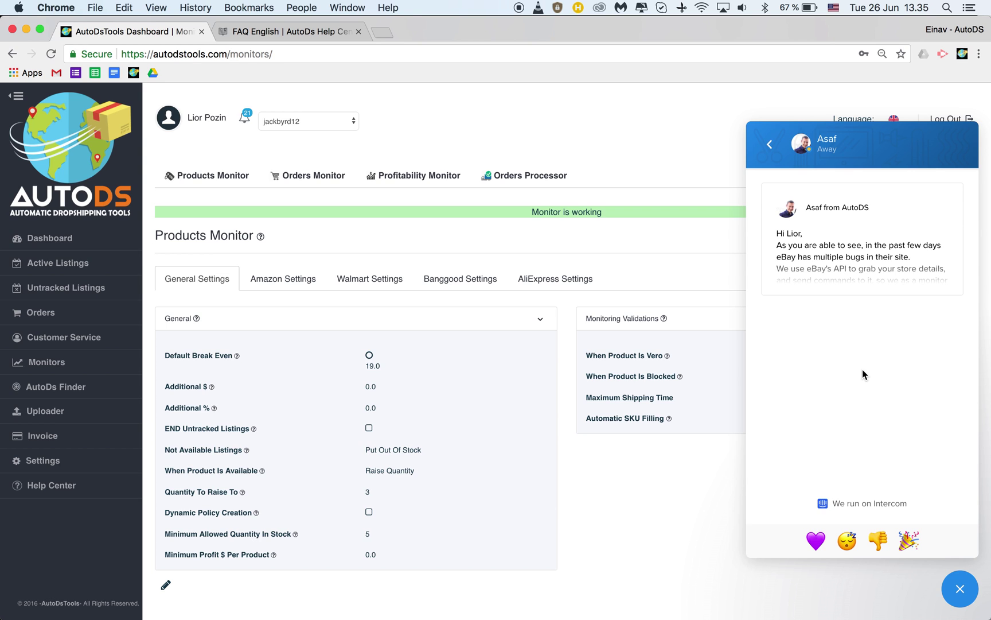
{"action": "left_click", "coordinate": [773, 148]}
{"action": "mouse_move", "coordinate": [714, 617]}
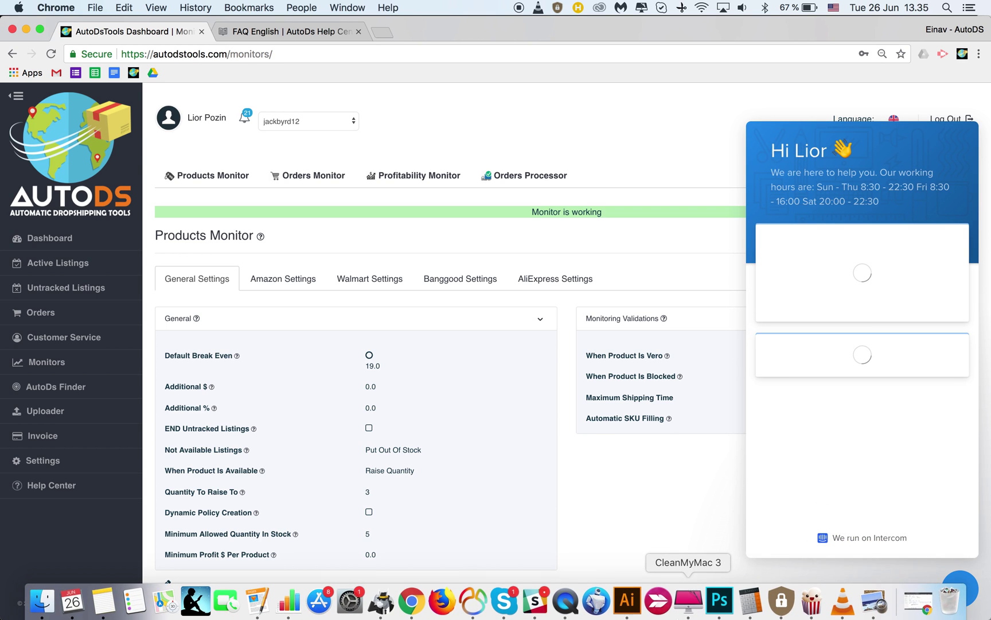